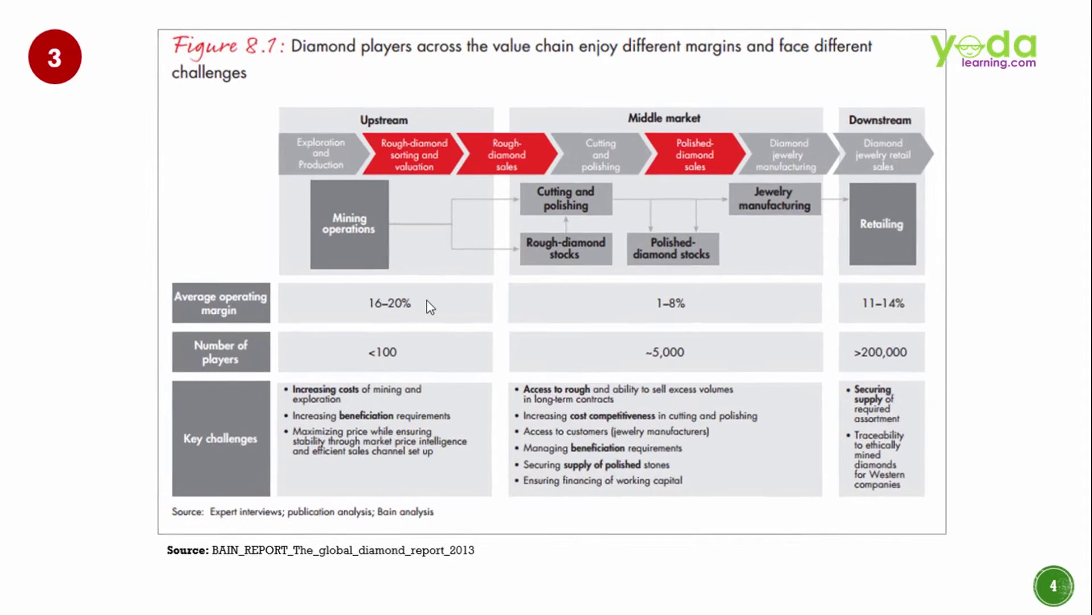
Step: Exit the slideshow and draw a green rectangle near the top-left of slide 5
click(426, 299)
key(Escape)
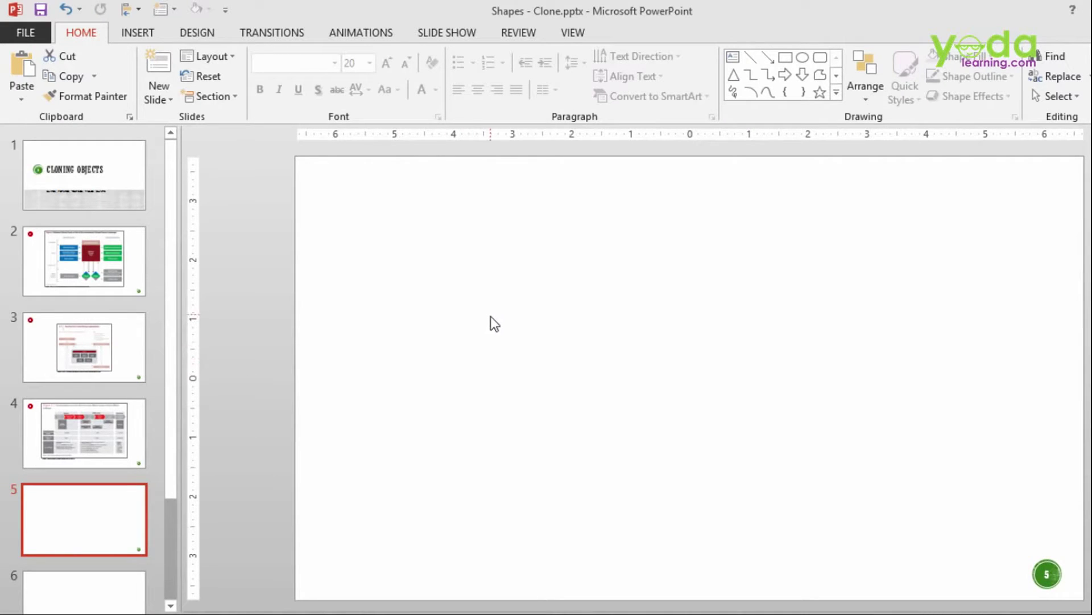
click(142, 37)
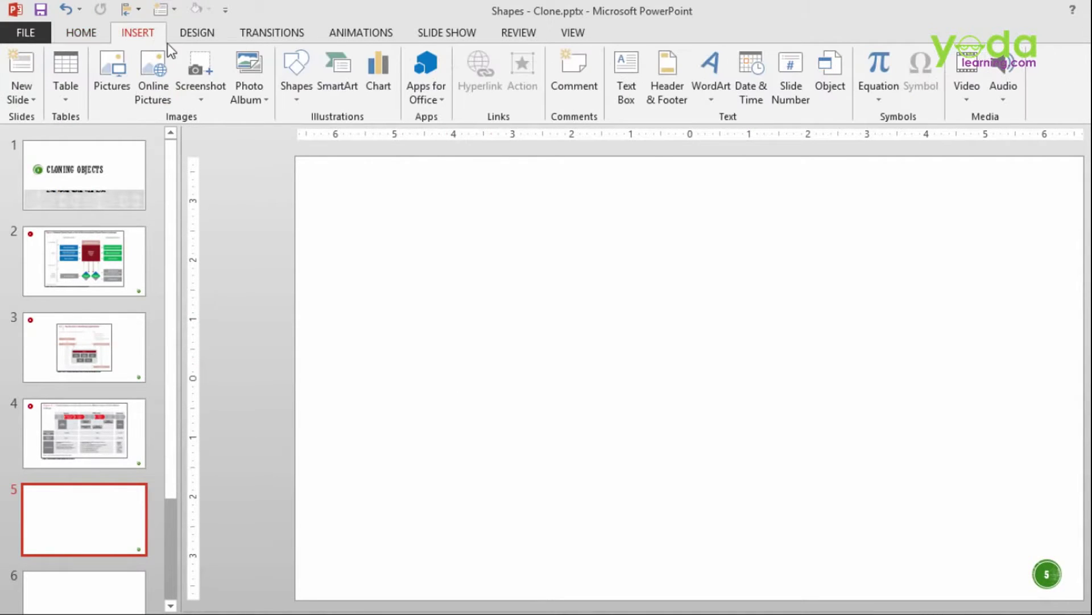
click(291, 101)
click(349, 144)
mouse_move(386, 247)
mouse_down()
mouse_move(524, 330)
mouse_move(546, 283)
mouse_up()
mouse_move(468, 249)
mouse_down()
mouse_move(479, 317)
mouse_move(469, 223)
mouse_up()
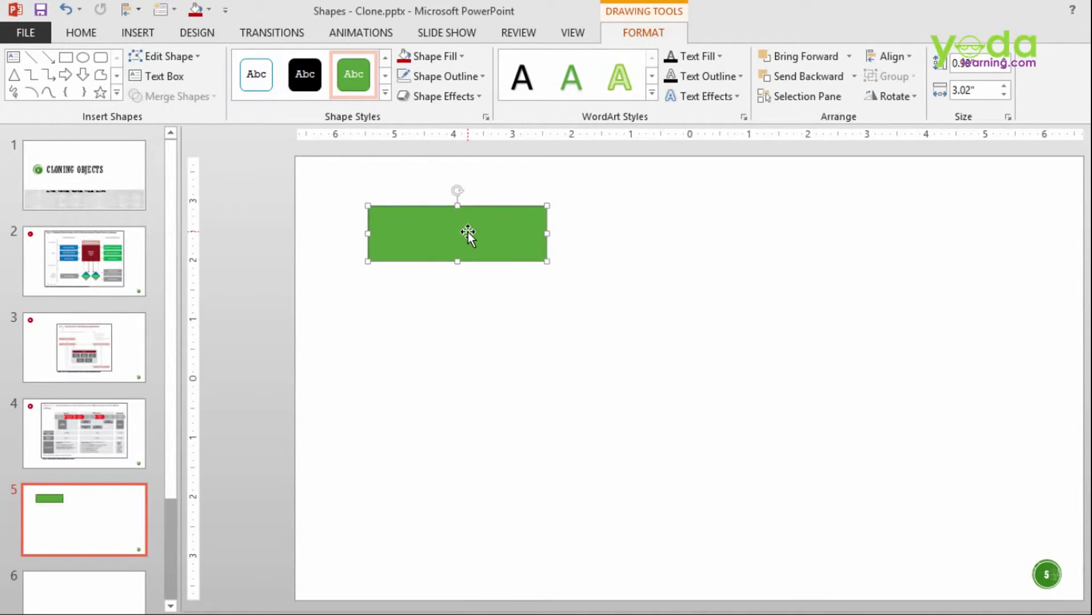
Step: Try Ctrl+D duplicates of the rectangle, then undo back to a single rectangle
key(ctrl+d)
key(ctrl+d)
key(ctrl+d)
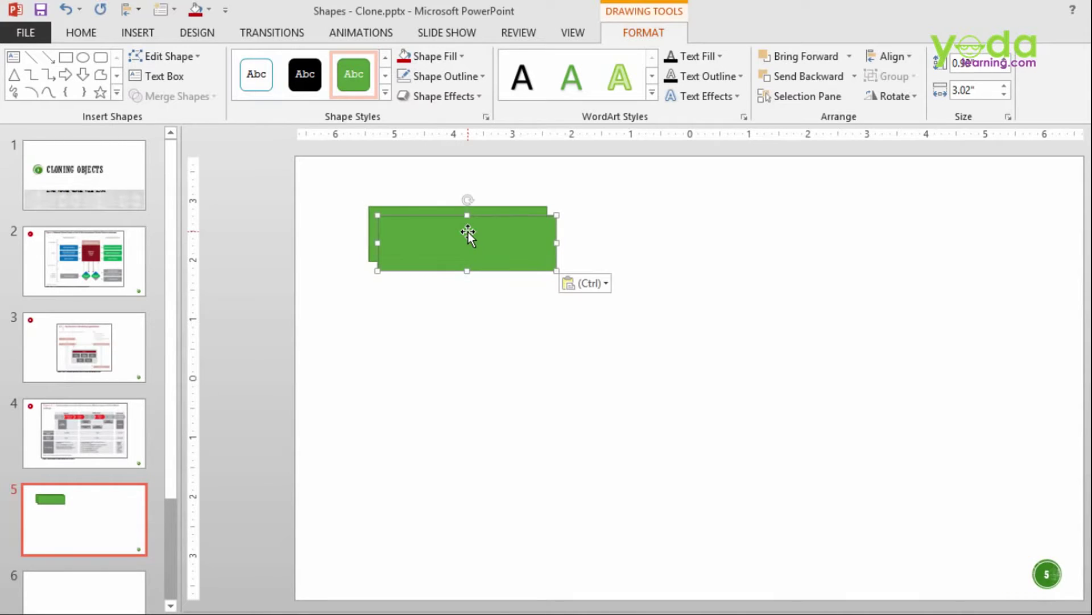
drag(449, 274, 419, 361)
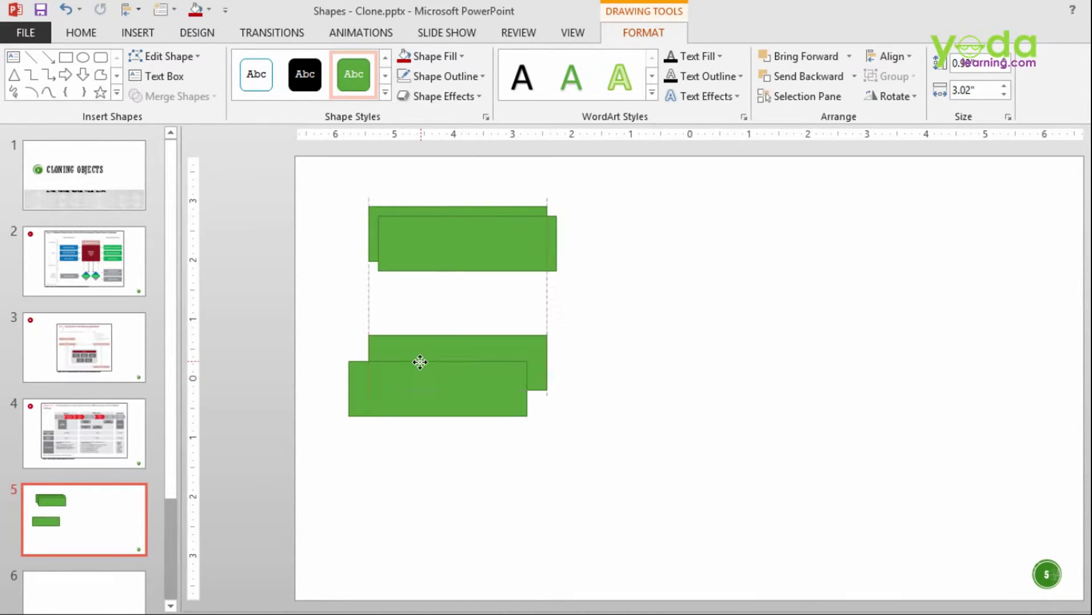
key(ctrl+z)
key(ctrl+z)
key(ctrl+z)
key(ctrl+z)
key(ctrl+z)
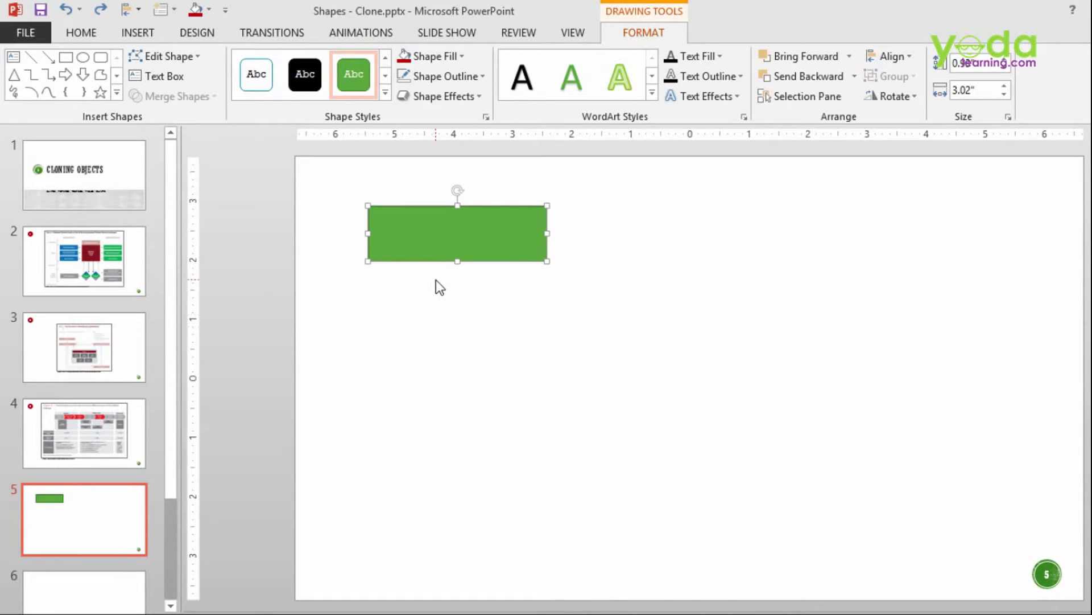
key(ctrl+d)
key(ctrl+d)
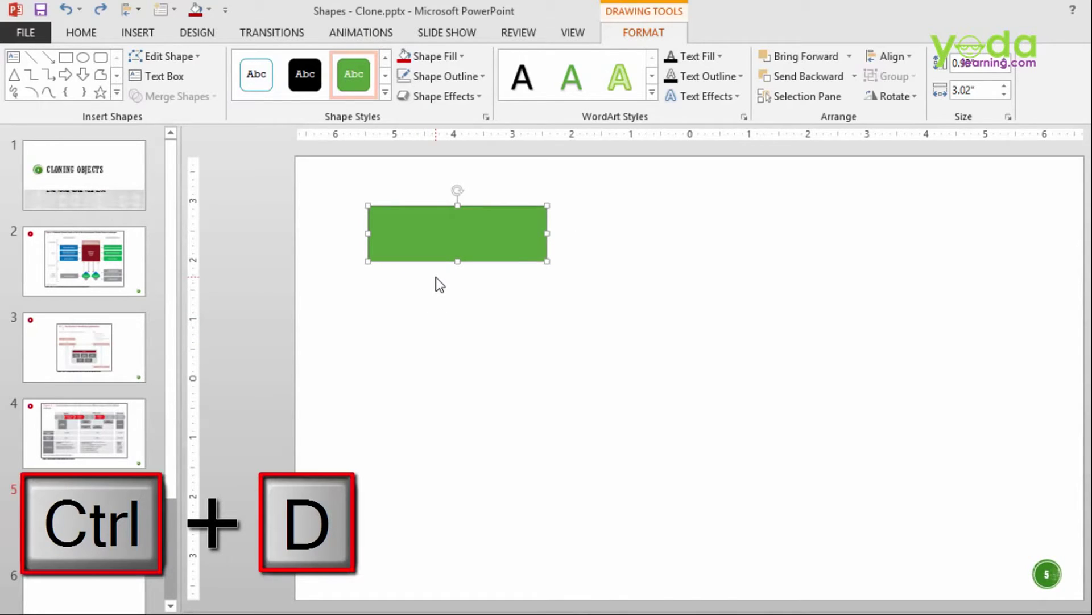
key(ctrl+d)
key(ctrl+d)
key(ctrl+d)
key(ctrl+d)
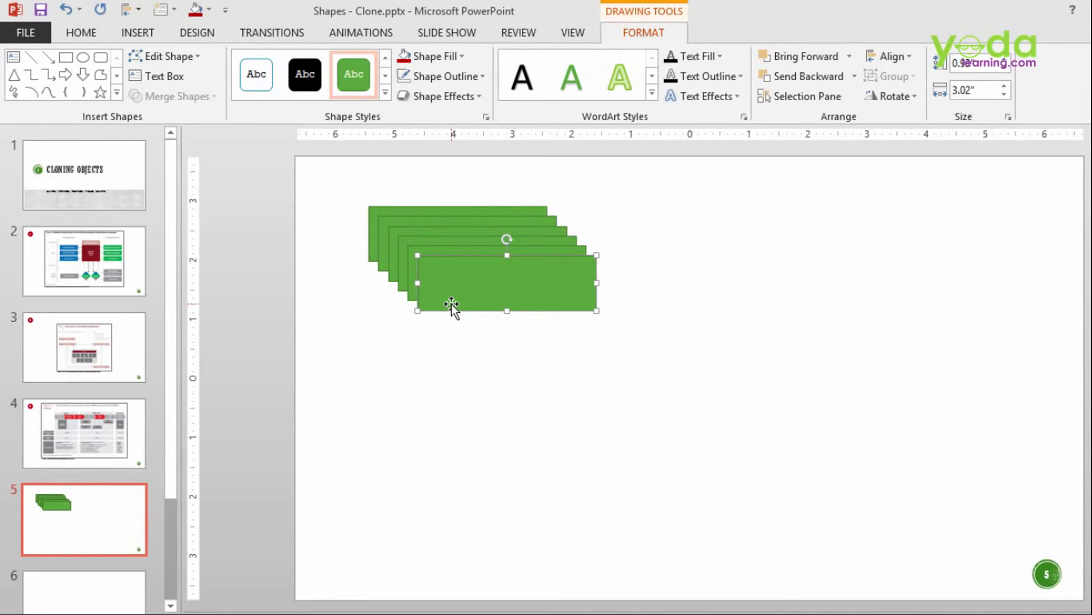
key(ctrl+z)
key(ctrl+z)
key(ctrl+z)
key(ctrl+z)
key(ctrl+z)
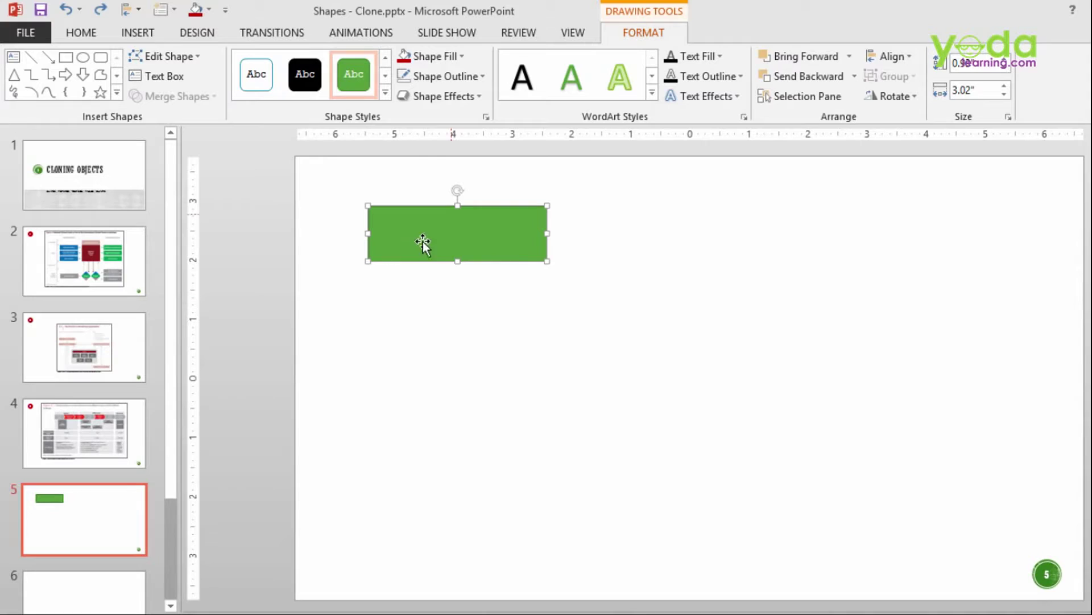
Step: Ctrl-drag rectangle copies to the lower right, lower left and upper right, making six in total
key(ctrl)
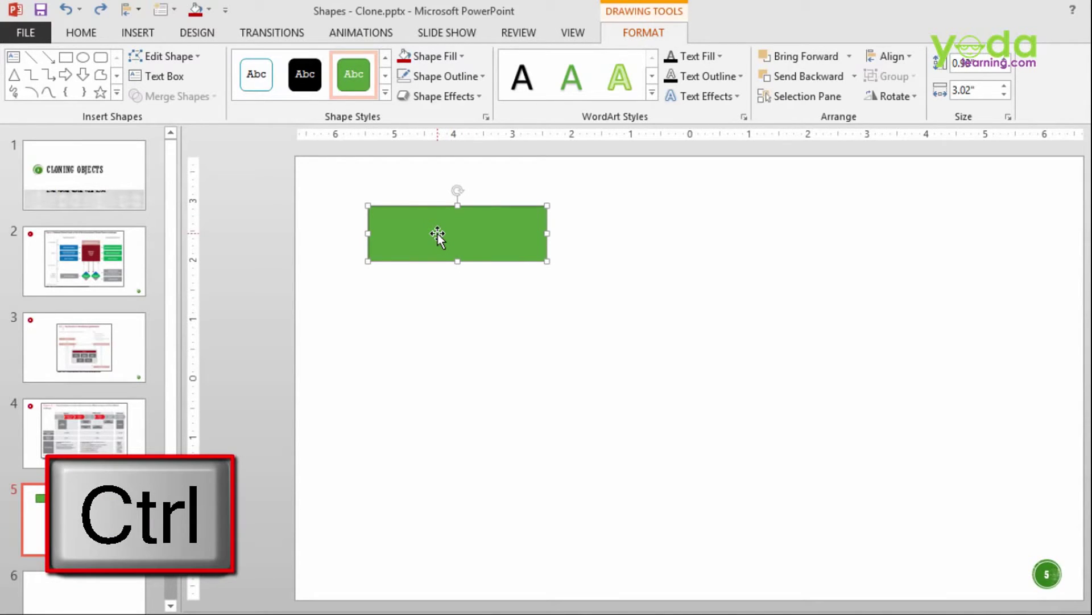
drag(438, 234, 443, 234)
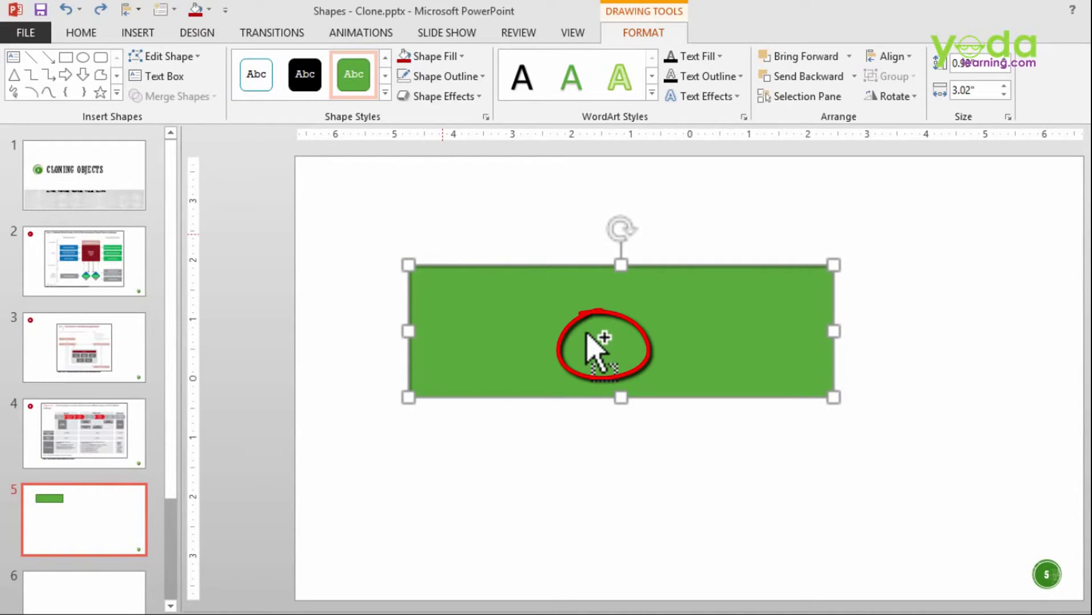
drag(587, 334, 582, 323)
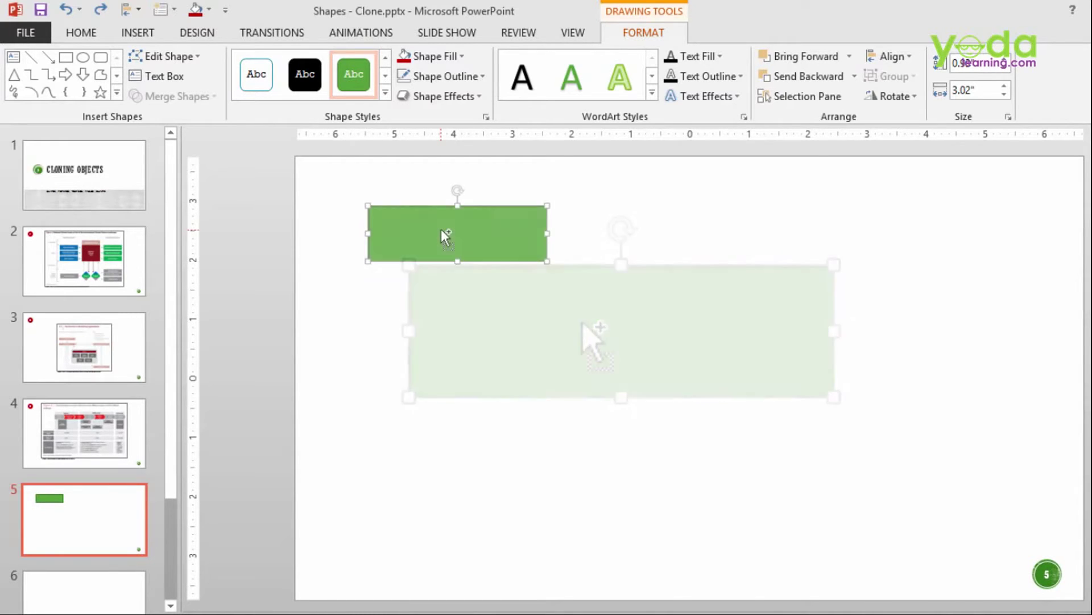
drag(445, 236, 700, 320)
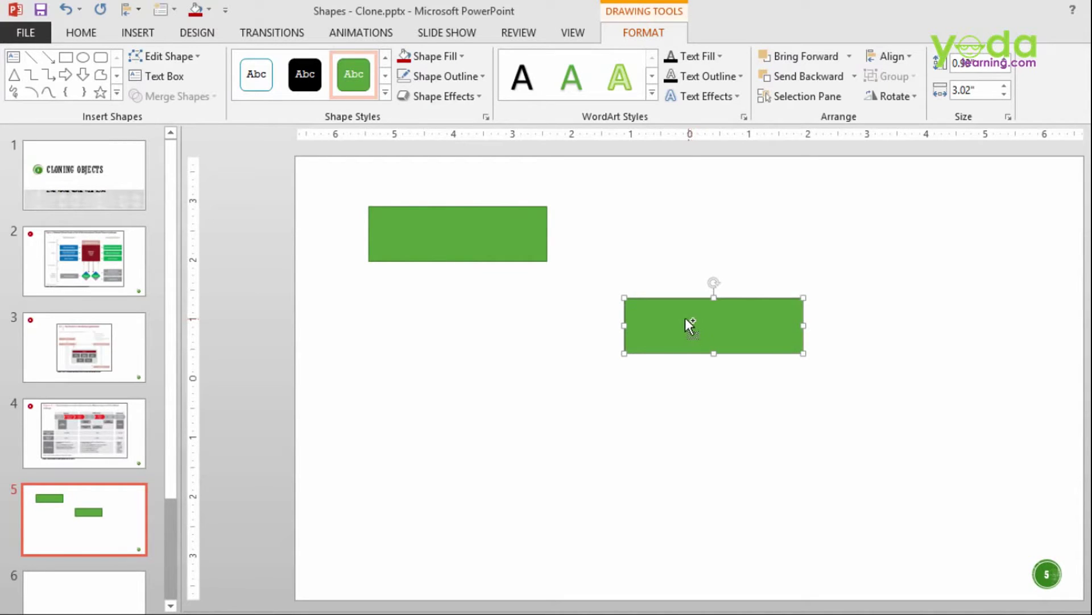
drag(512, 260, 479, 427)
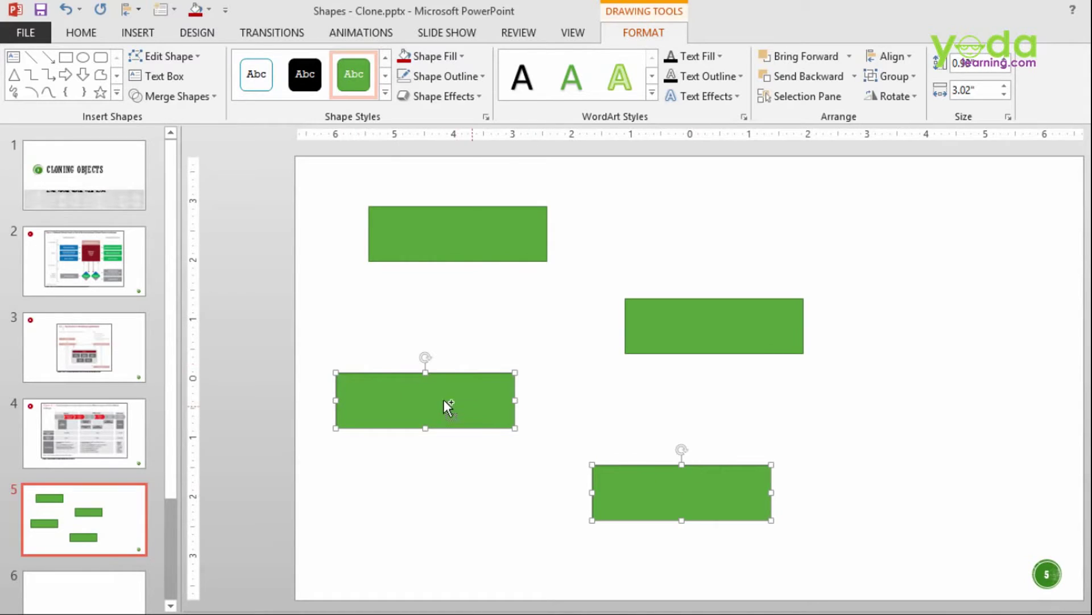
drag(441, 401, 685, 206)
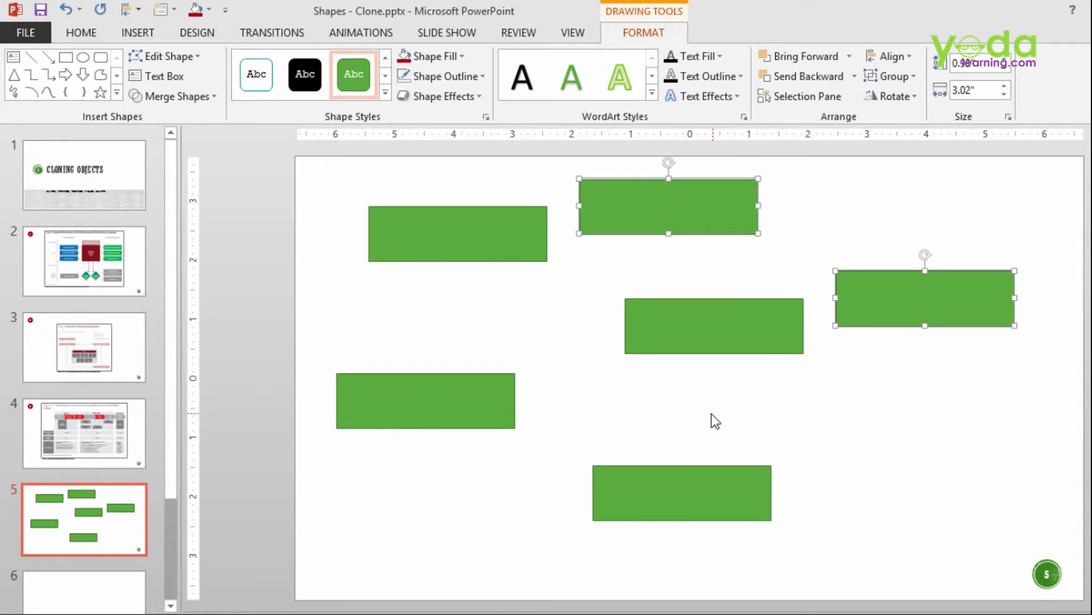
Step: Undo the scattered copies, stack three aligned rectangles in a column, then copy it right twice
key(ctrl+z)
key(ctrl+z)
key(ctrl+z)
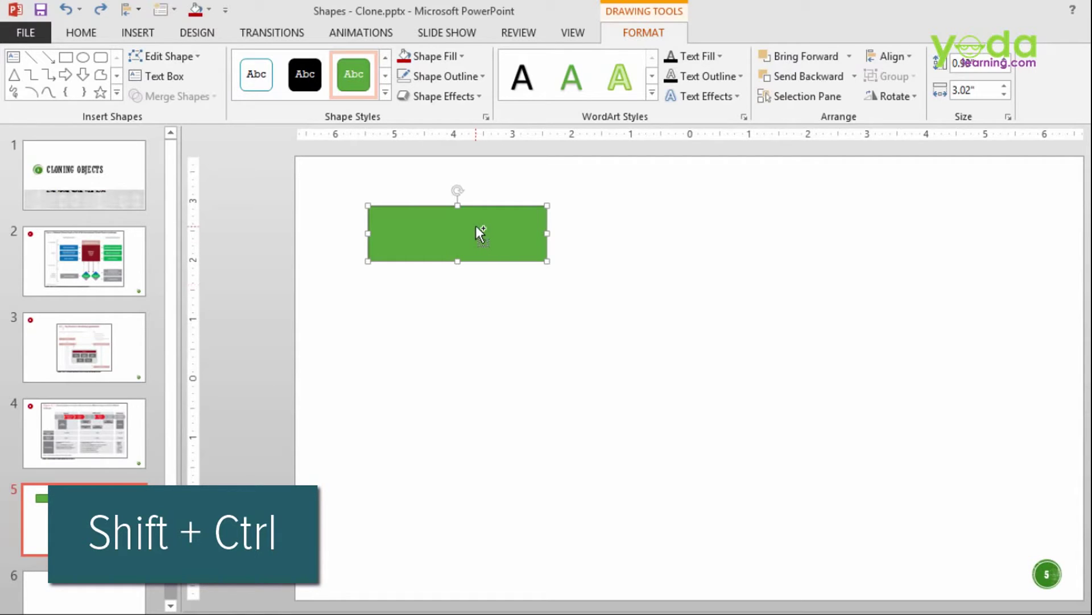
drag(476, 226, 466, 405)
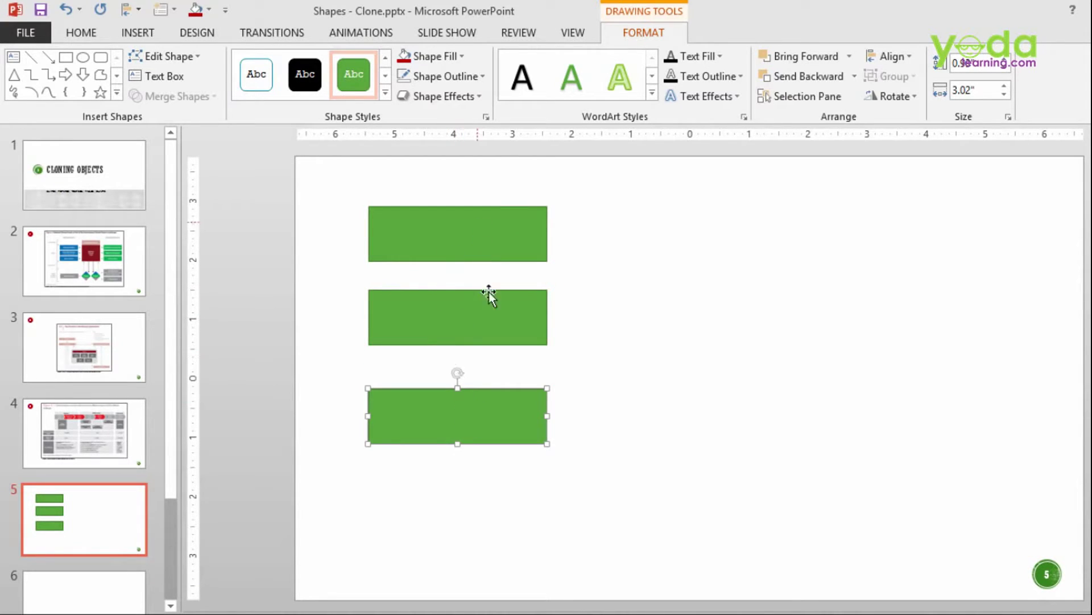
click(428, 364)
drag(302, 187, 607, 482)
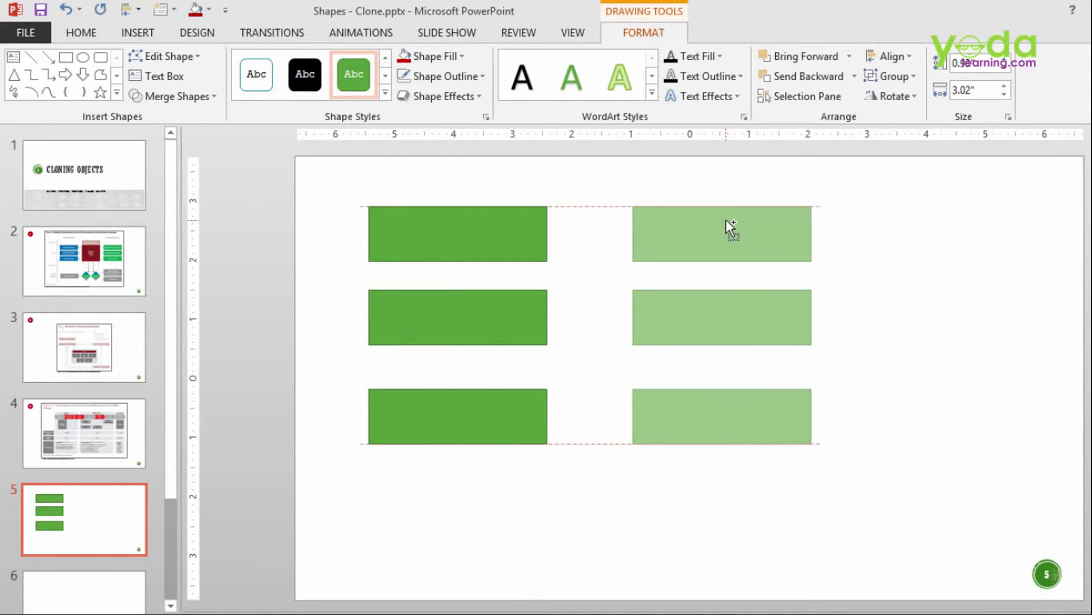
drag(727, 220, 925, 211)
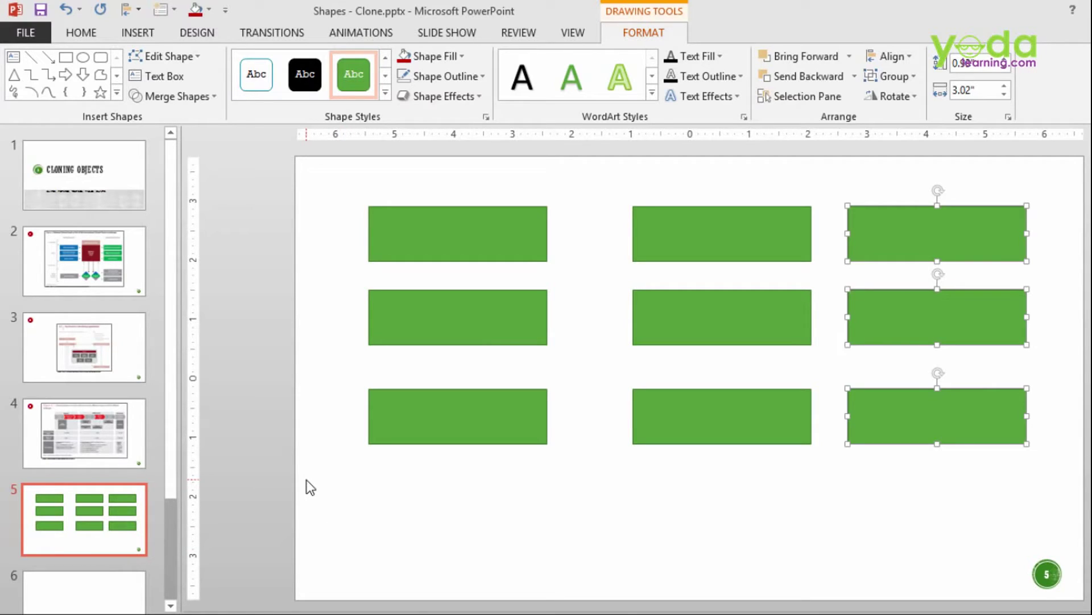
Step: Go to blank slide 6 and choose the Chevron shape from the Shapes gallery
click(111, 435)
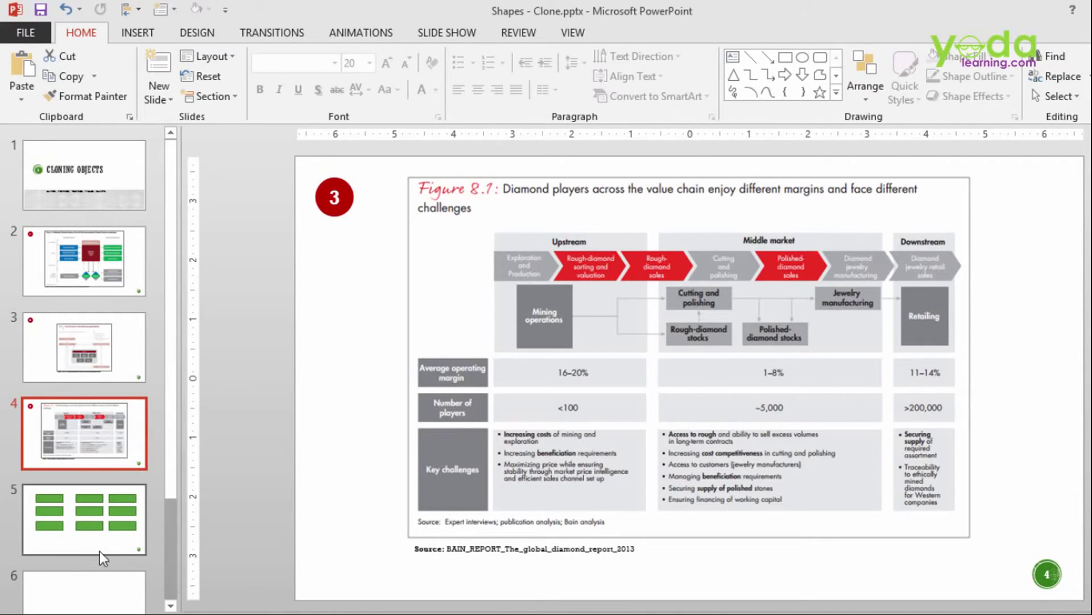
click(90, 583)
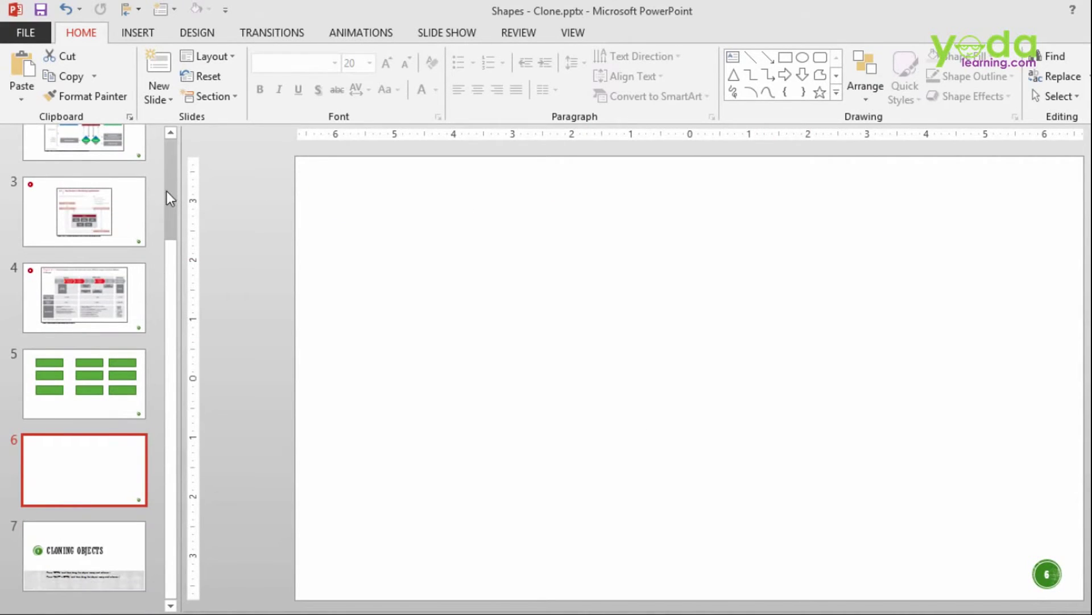
click(163, 91)
click(147, 37)
click(294, 79)
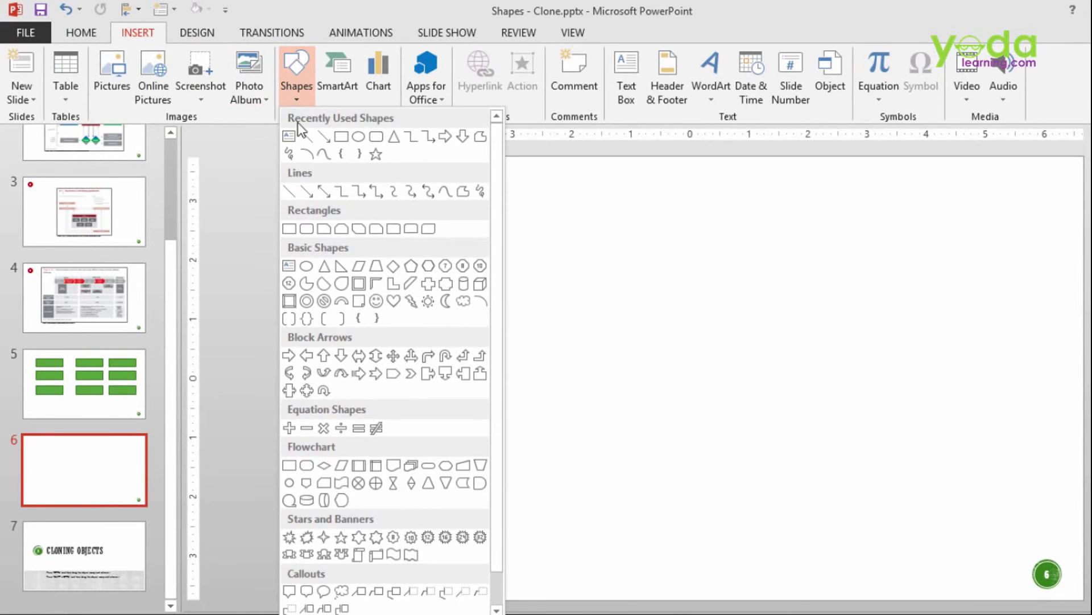
click(411, 374)
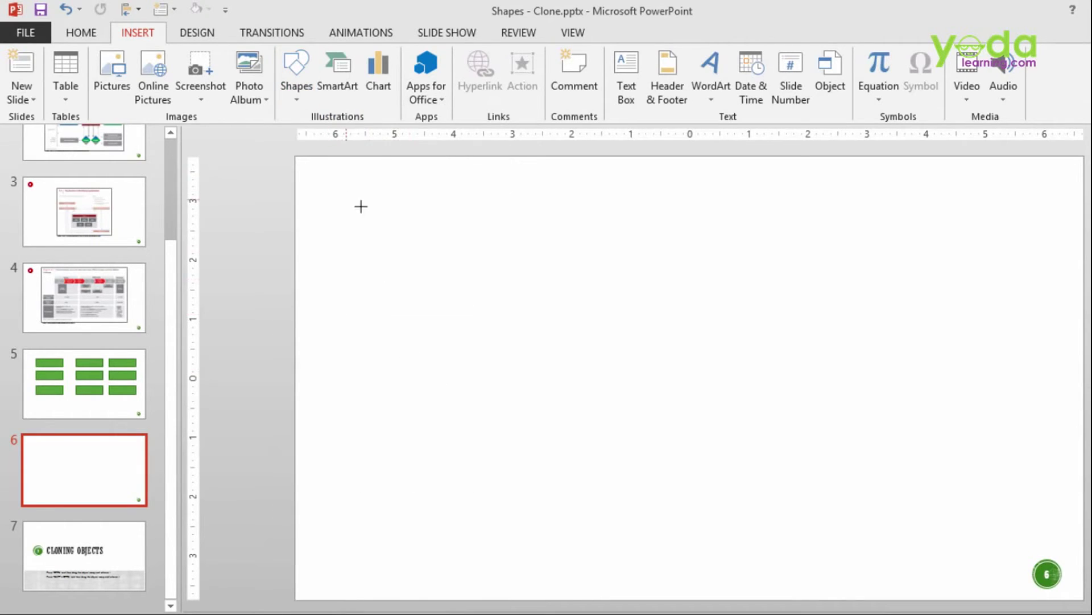
Step: Draw a green chevron, copy it into a row of four, then copy the row down twice
drag(360, 206, 502, 263)
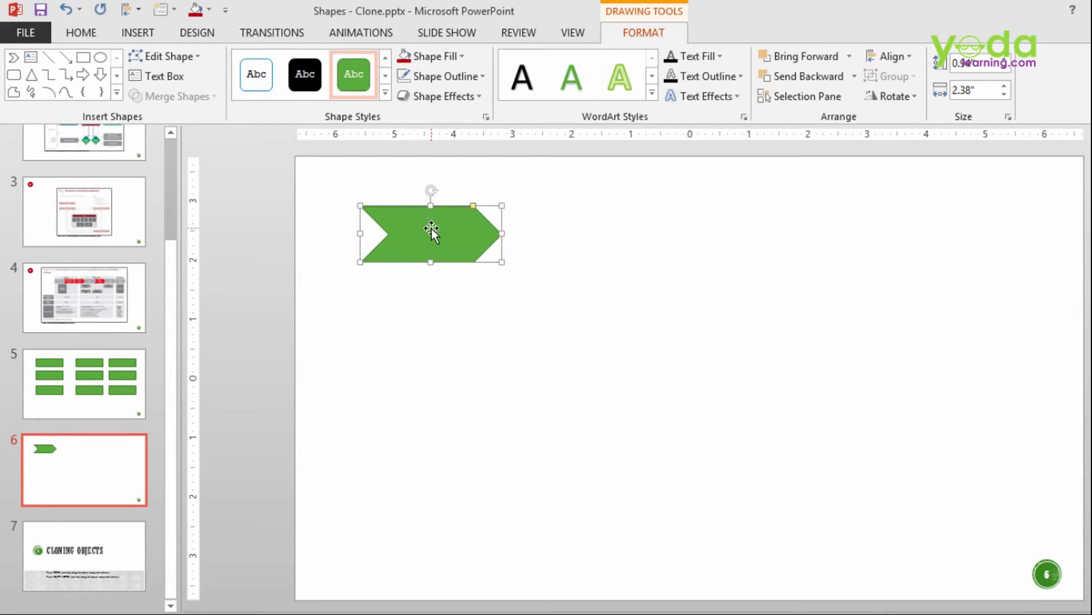
drag(432, 228, 719, 221)
drag(719, 222, 878, 219)
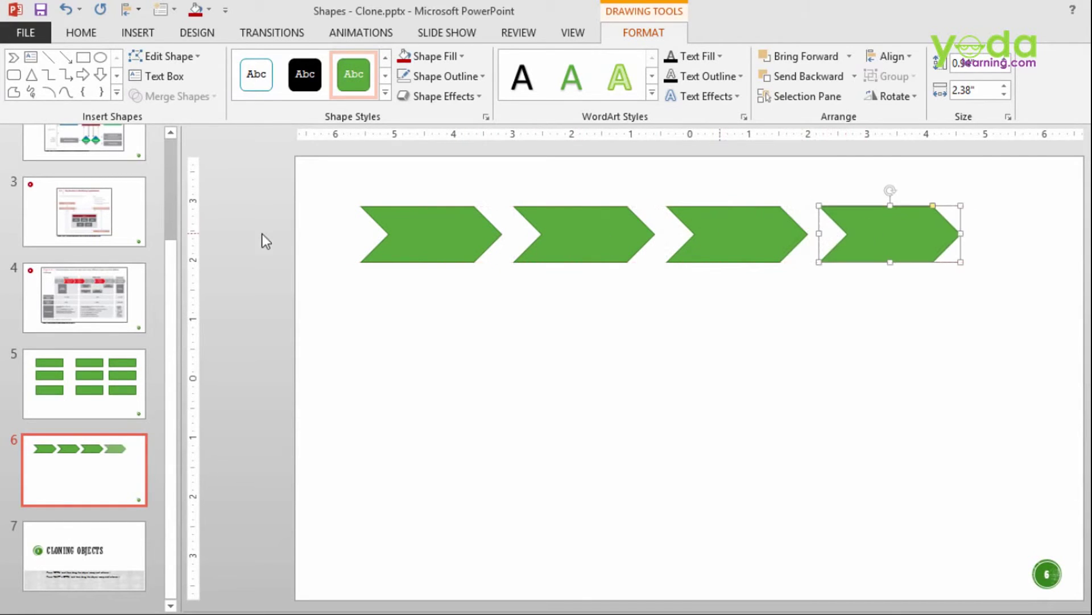
drag(1061, 335, 230, 152)
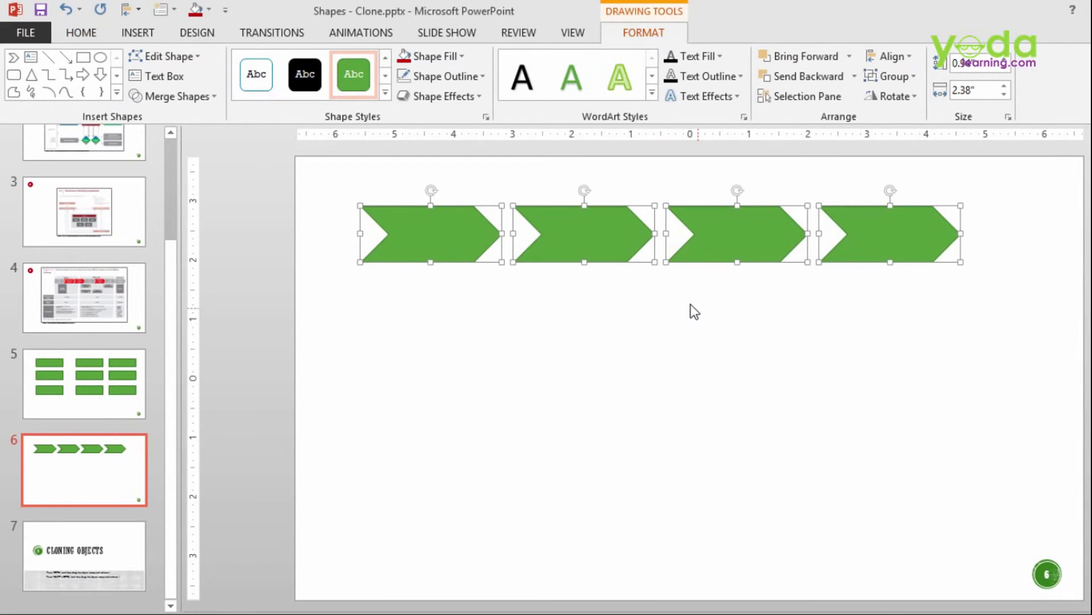
drag(603, 227, 629, 418)
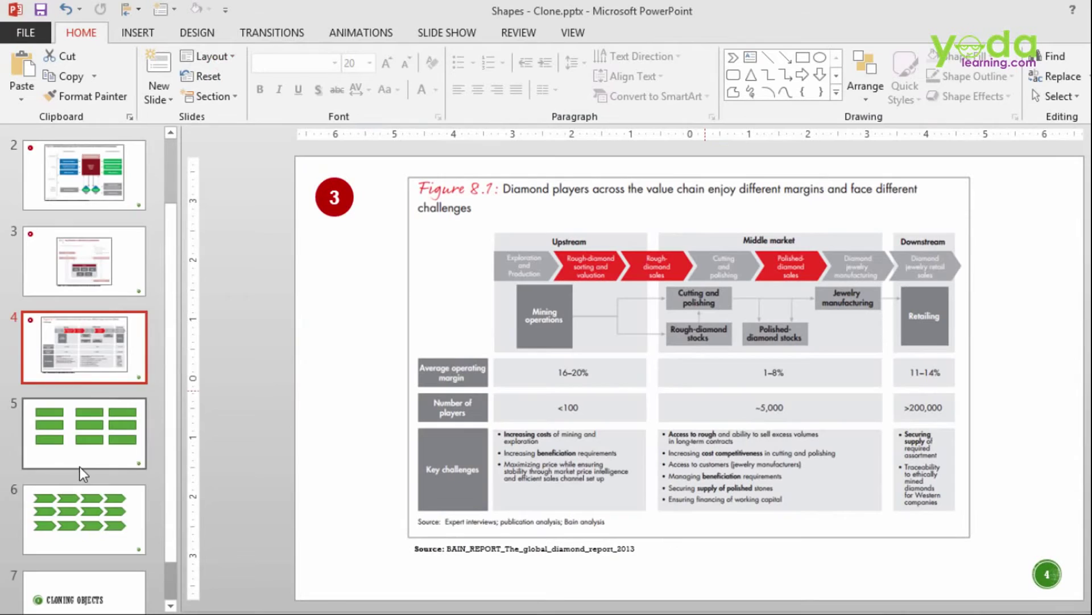
scroll(80, 467, down, 1)
Step: Add a blank slide right after the chevrons slide
click(78, 513)
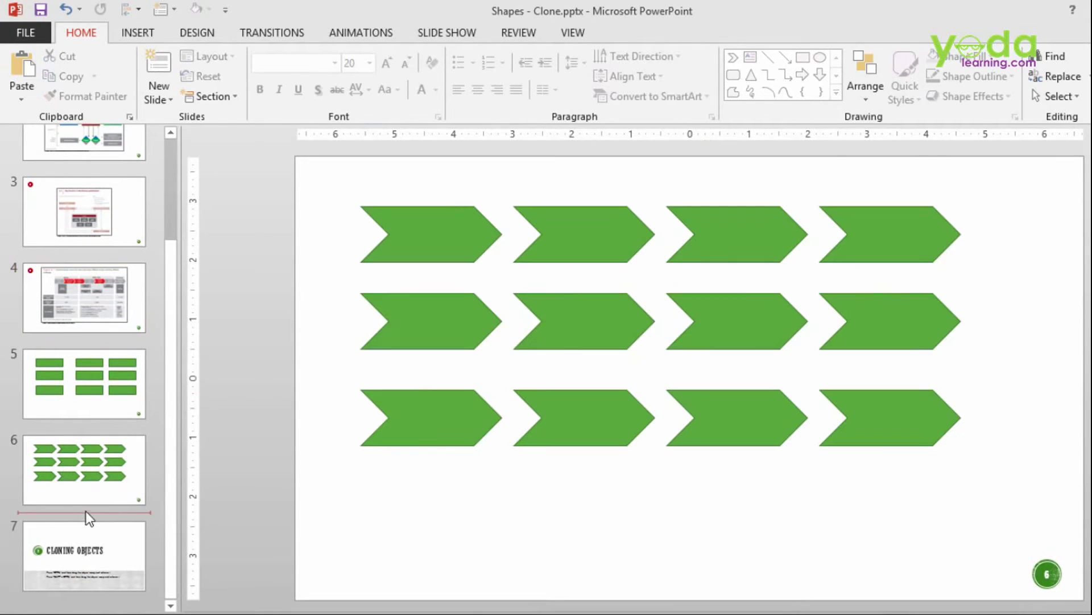
click(159, 106)
click(204, 317)
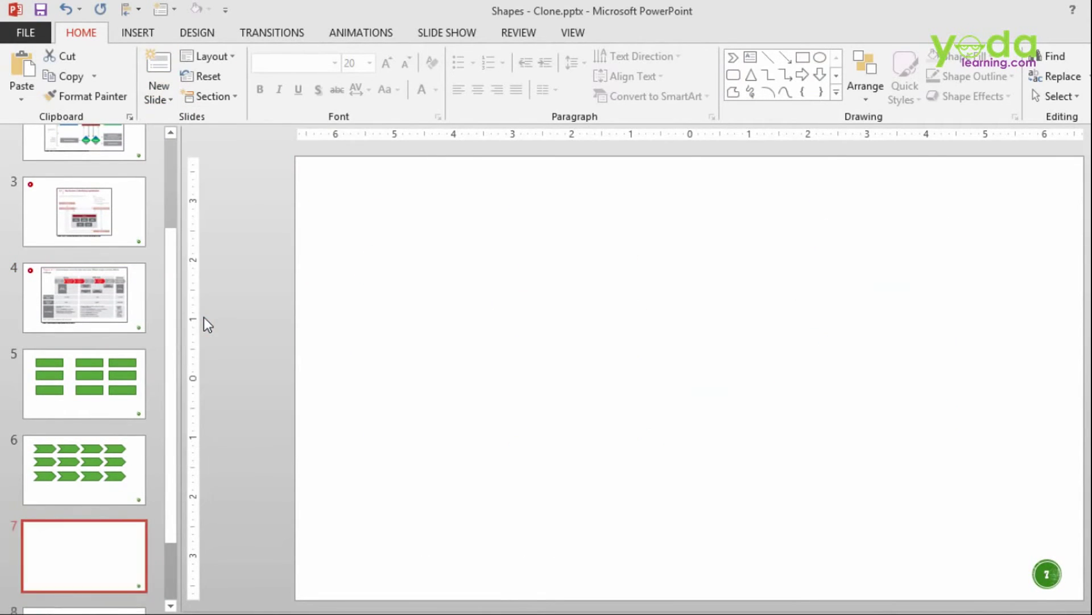
Step: Add a text box with the person's name and a second line 'Analyst, Debt Capital Markets'
click(135, 26)
click(630, 90)
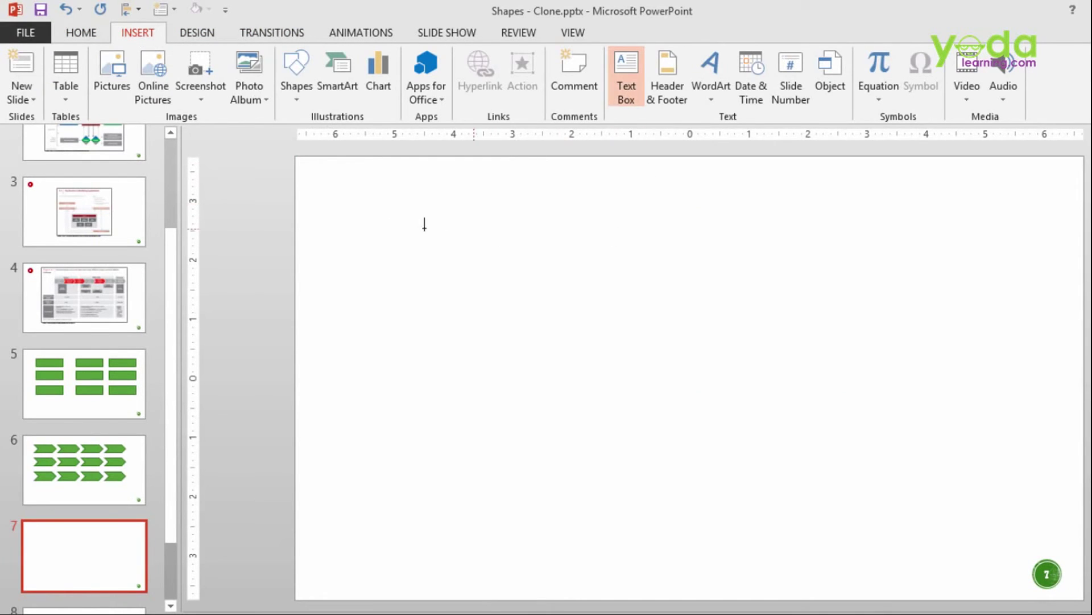
drag(367, 210, 557, 250)
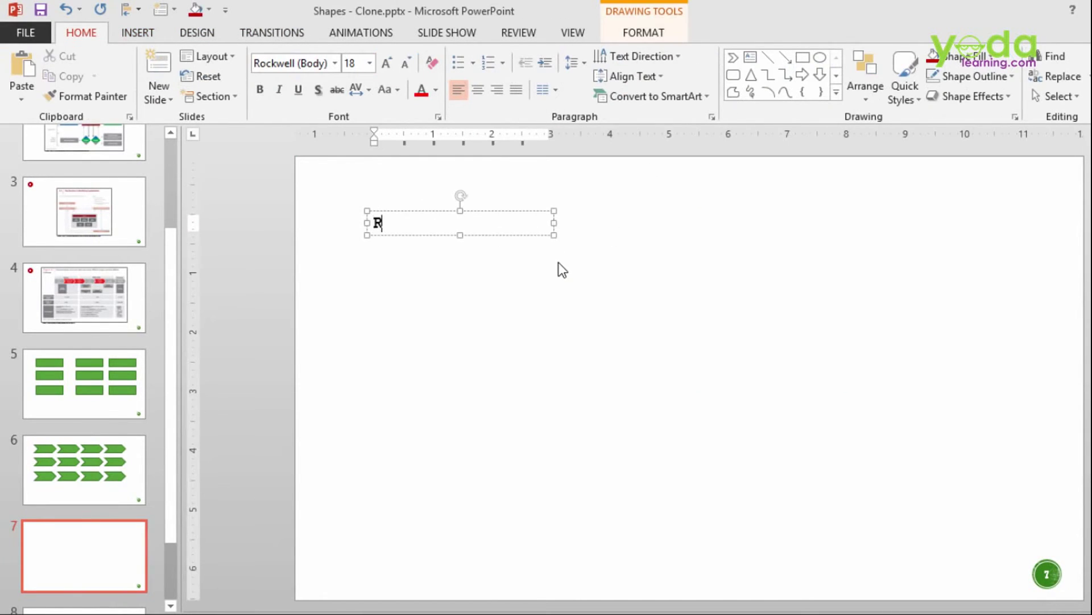
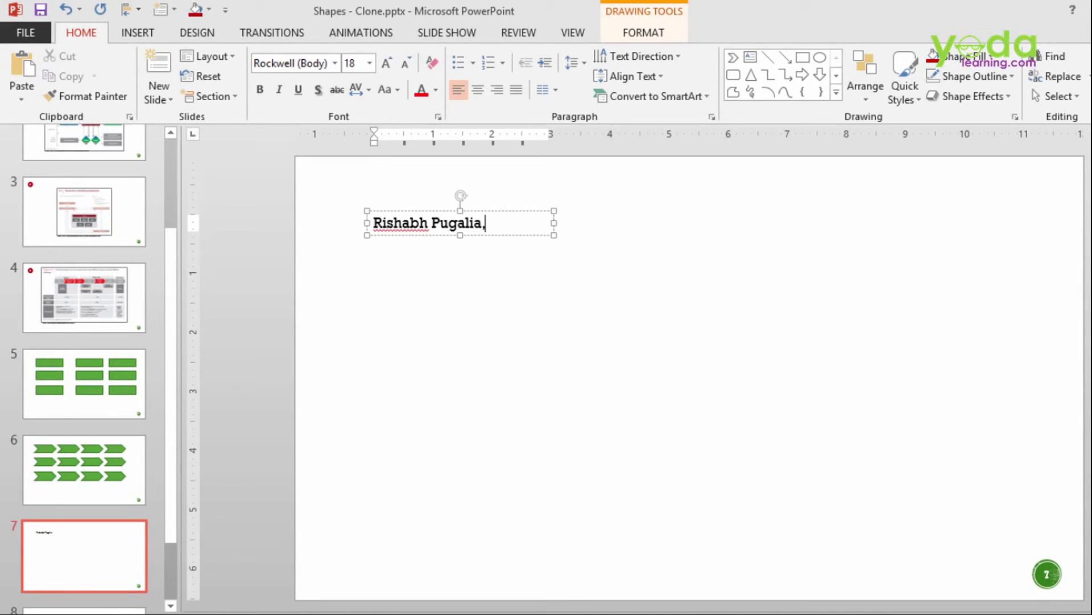
key(Return)
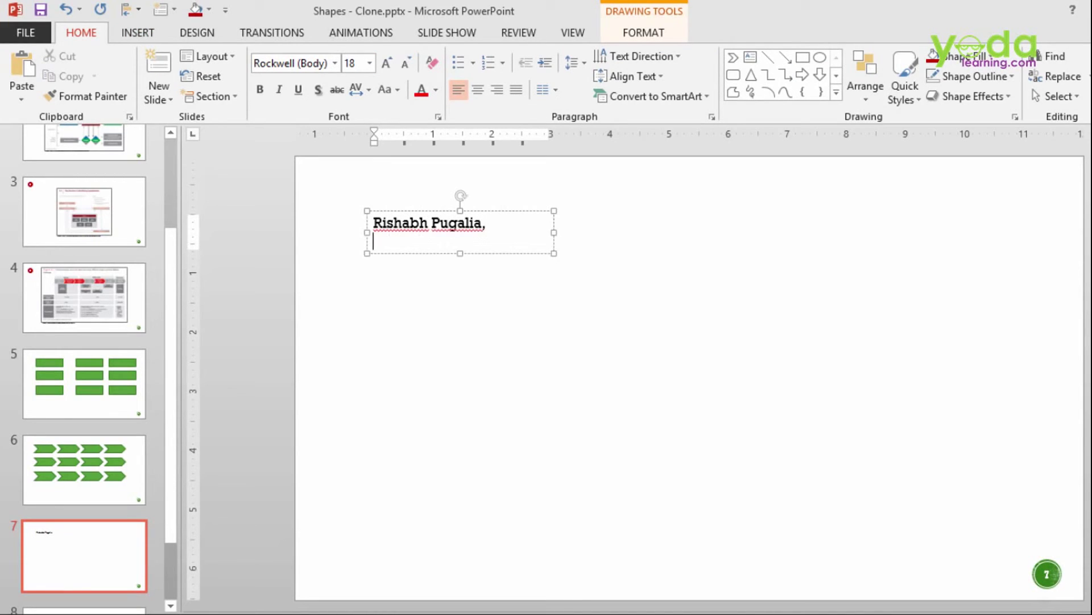
text(Analyst, De)
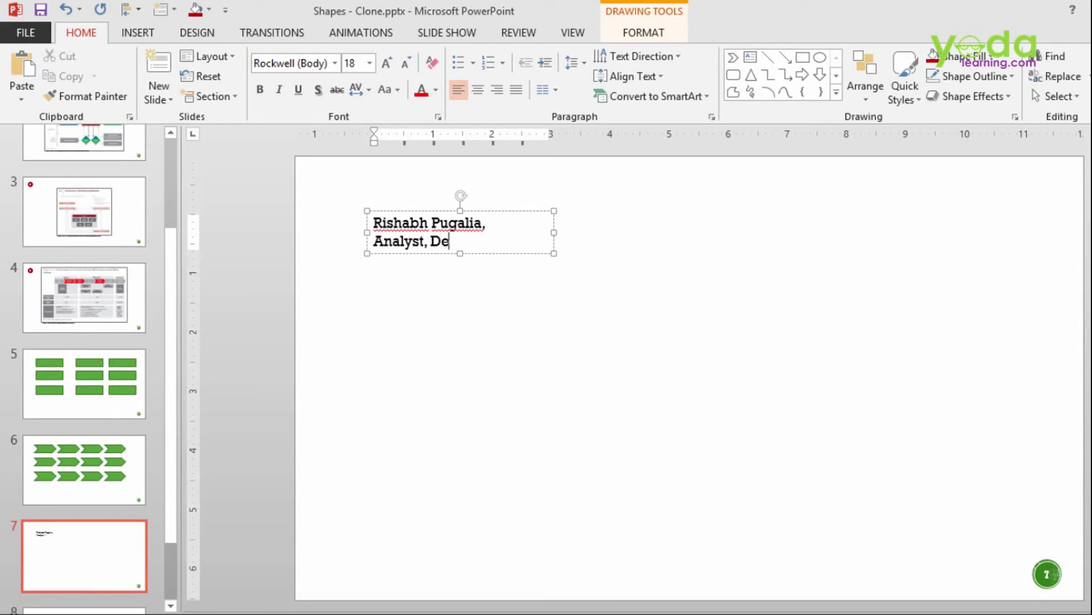
text(bt Capital Marke)
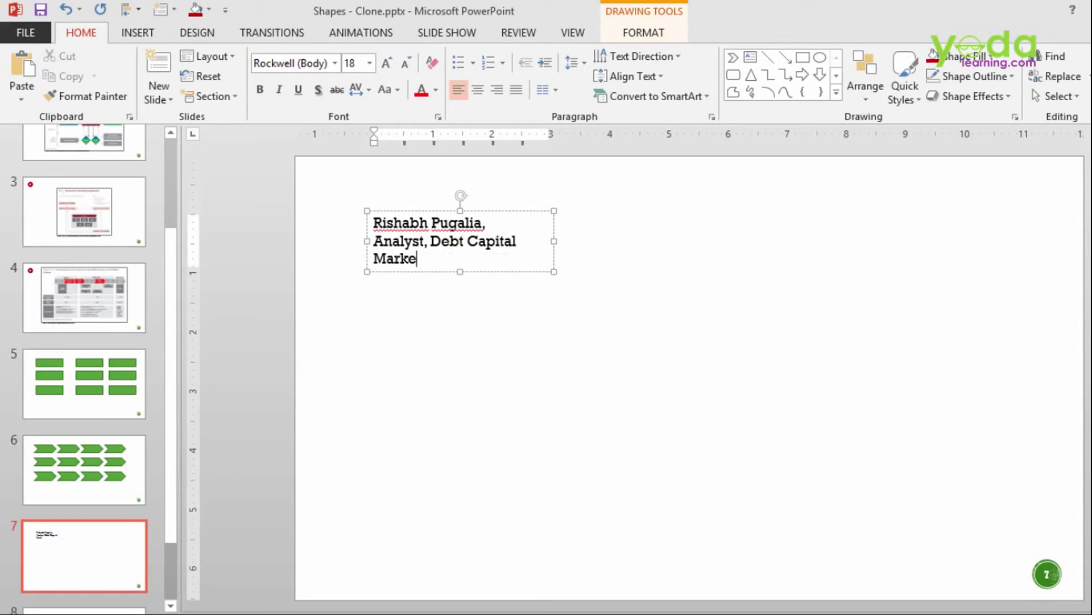
text(ts)
Step: Widen the name box, copy it into a column of four, then duplicate that column rightward
click(578, 237)
drag(560, 241, 617, 232)
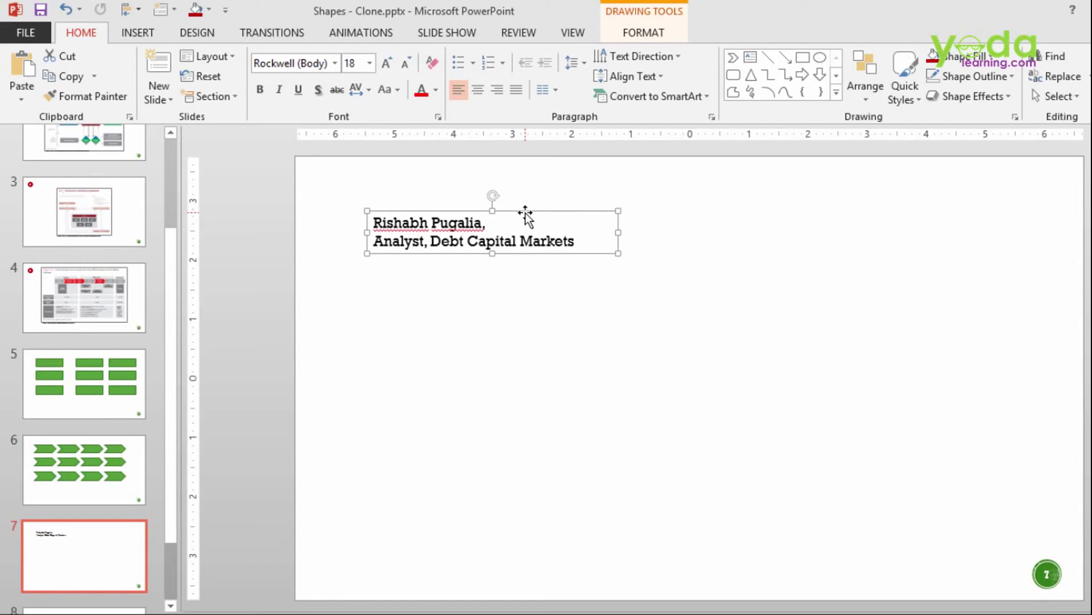
drag(525, 215, 511, 462)
mouse_move(720, 537)
mouse_down()
mouse_move(537, 432)
mouse_move(282, 162)
mouse_up()
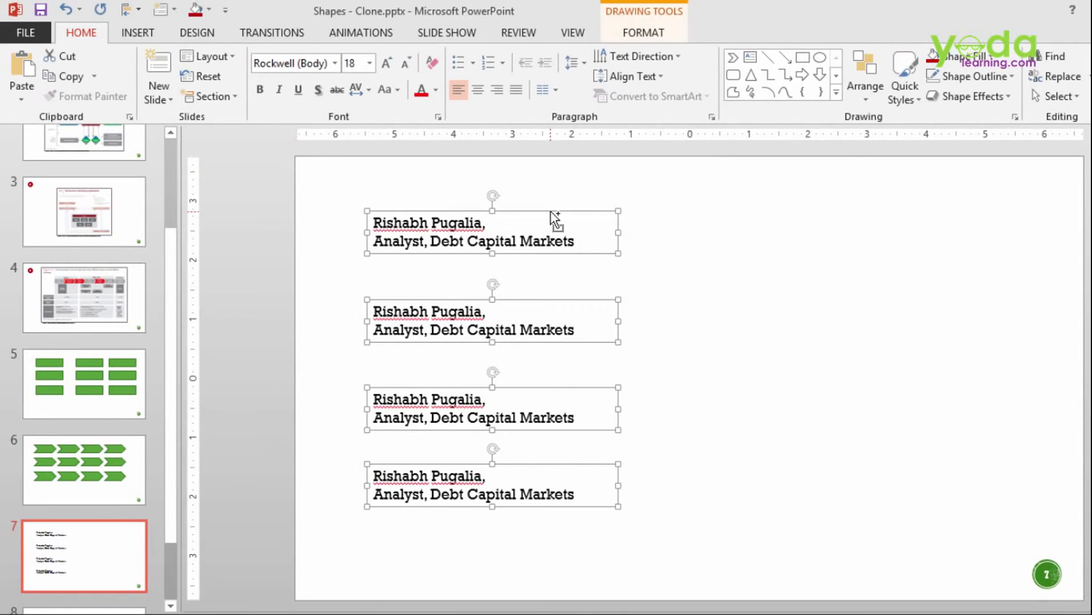
drag(559, 217, 946, 230)
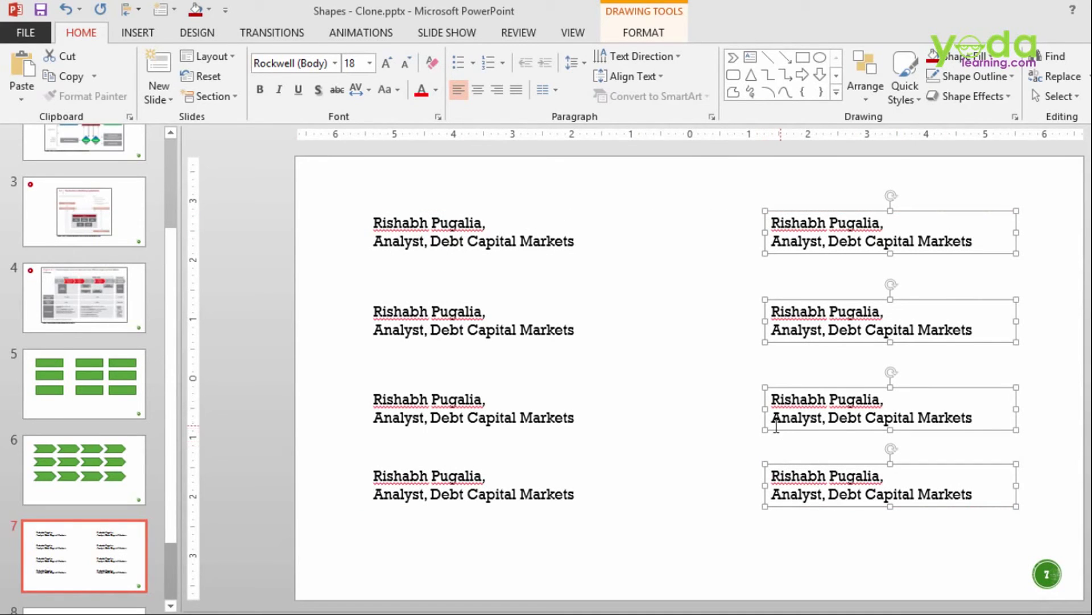
Step: Add a blank slide with a 2×3 table and an identical copy placed below it
click(158, 94)
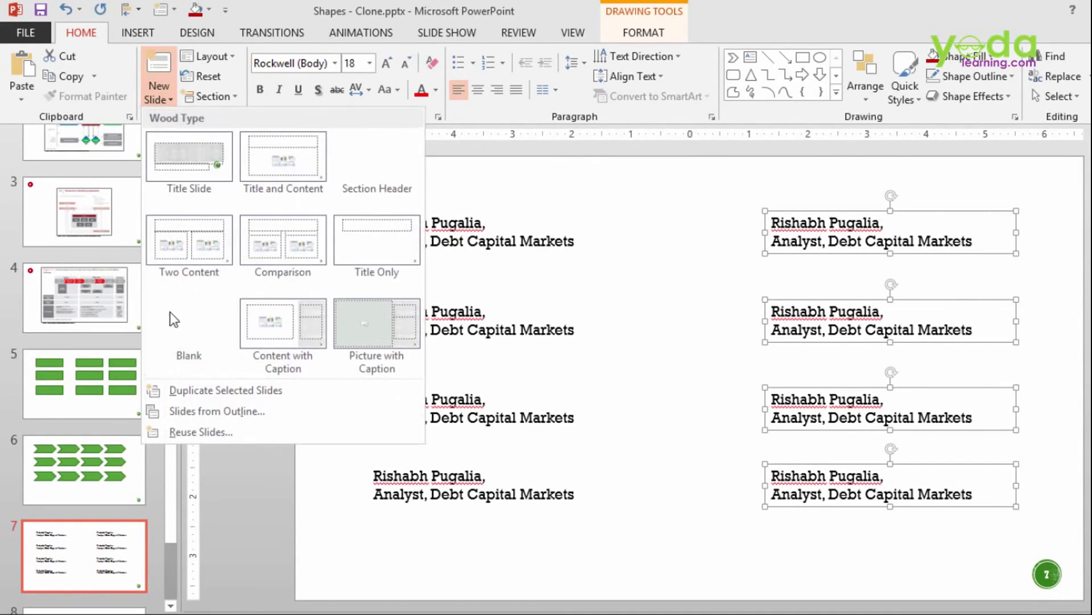
click(175, 345)
click(138, 32)
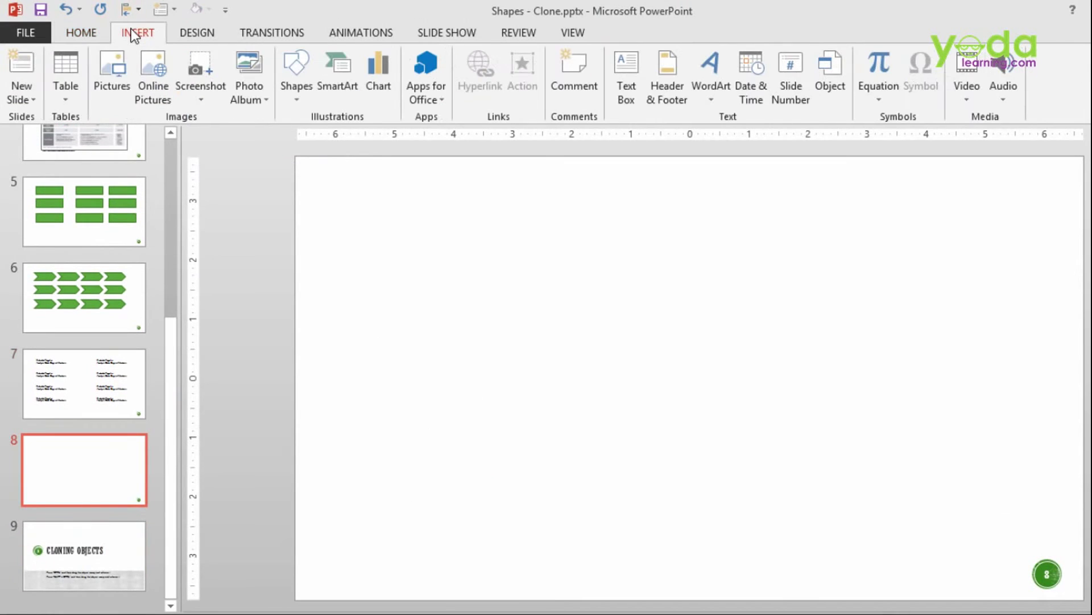
click(65, 93)
click(83, 179)
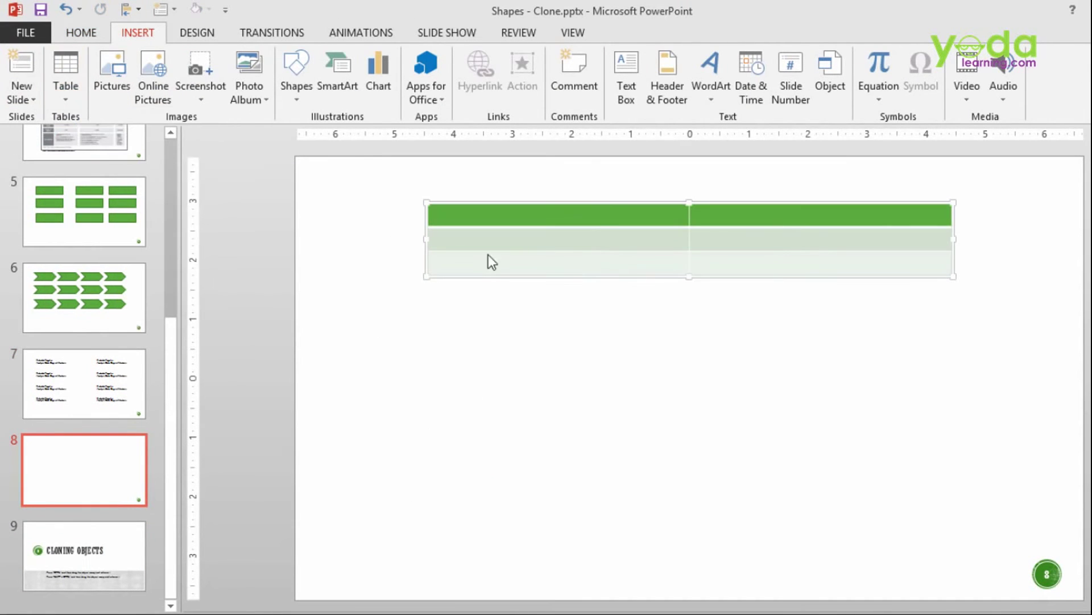
drag(599, 203, 573, 343)
Step: Insert a new slide 9 after the tables slide
click(104, 510)
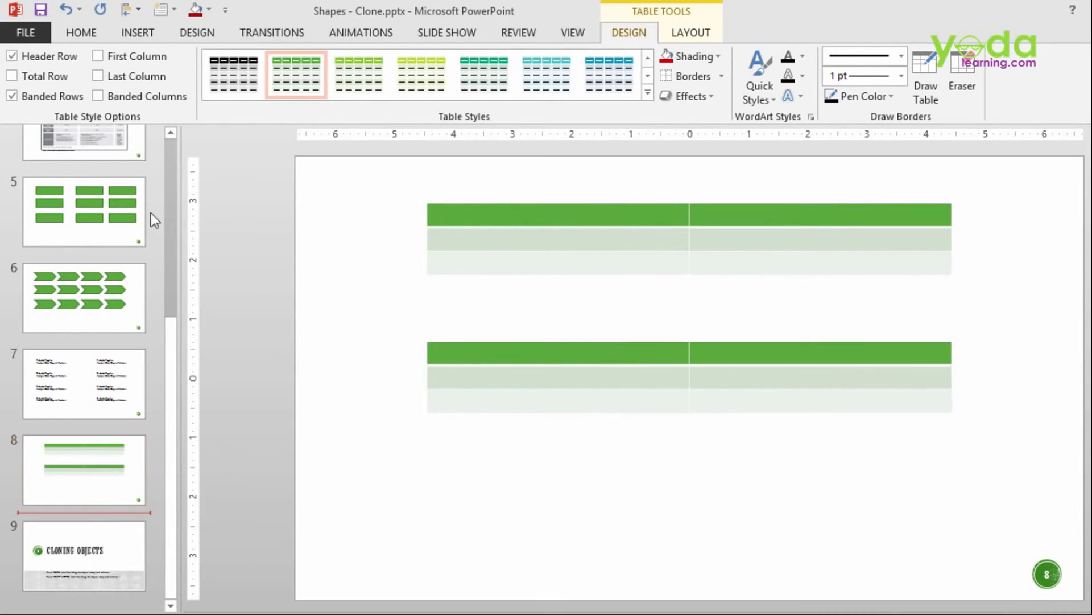
click(133, 36)
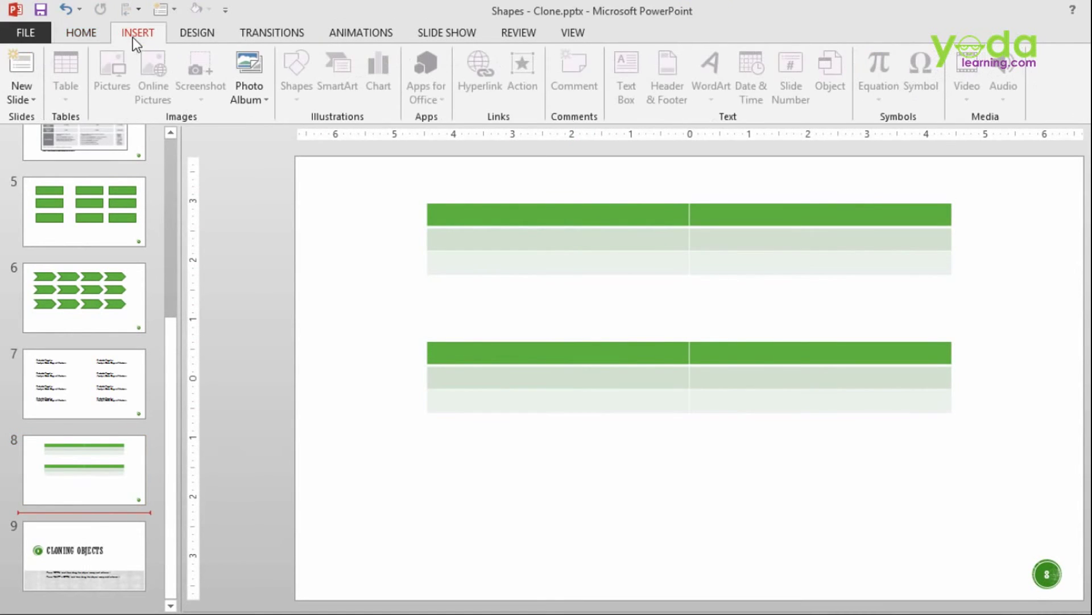
click(33, 100)
click(70, 283)
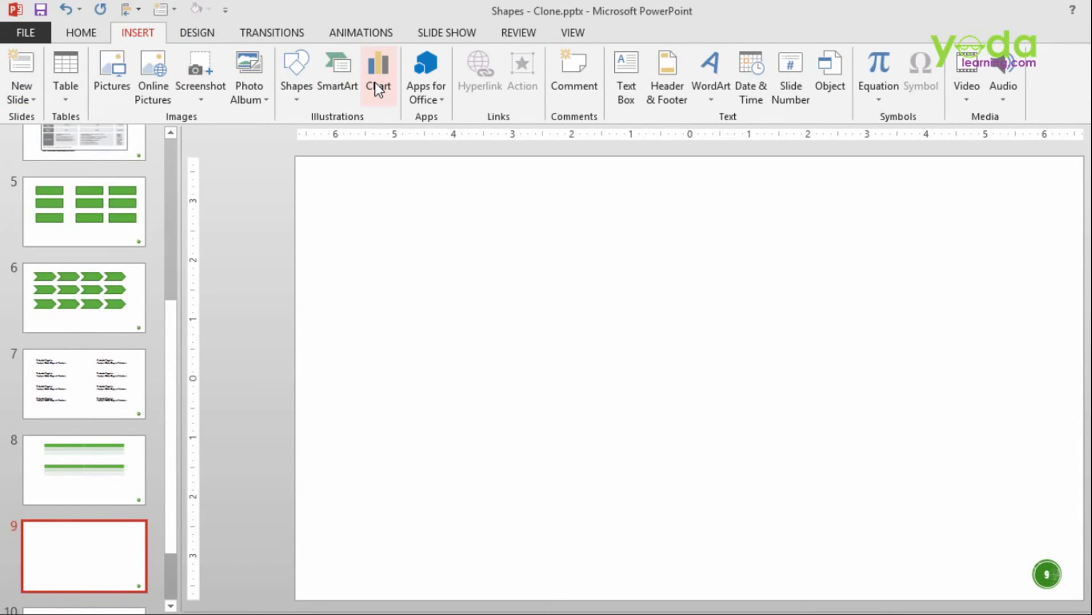
Step: Insert a clustered column chart, close its data sheet, and shrink it toward the upper left
click(375, 82)
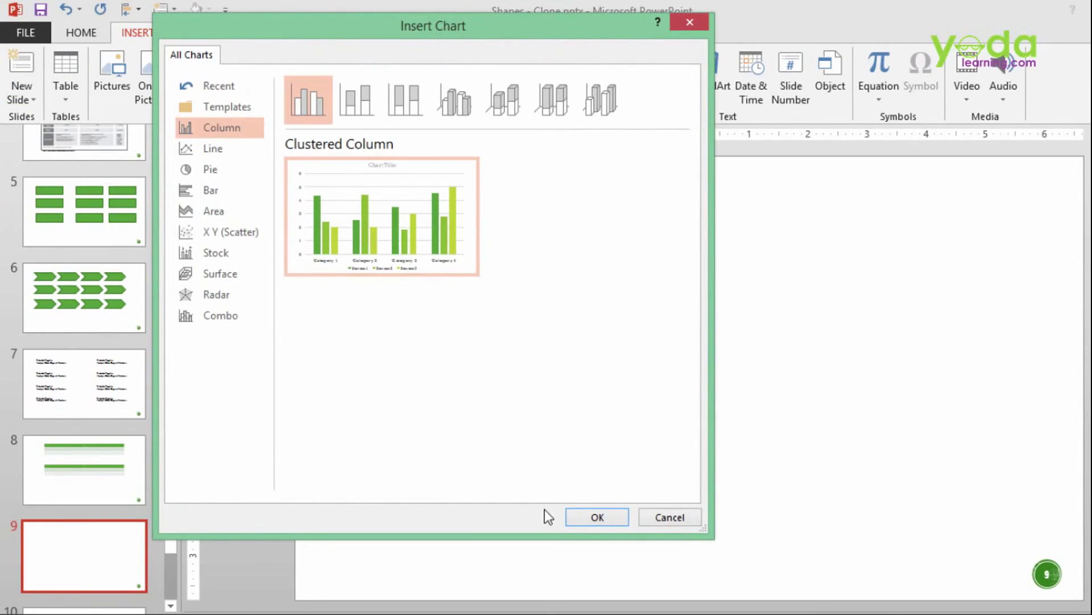
click(603, 516)
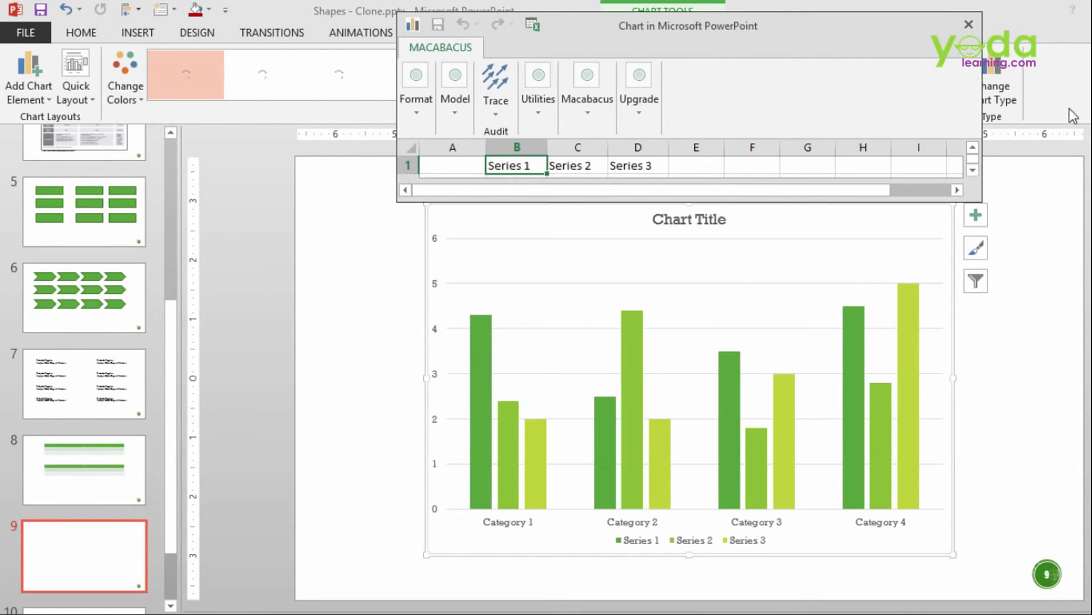
click(969, 26)
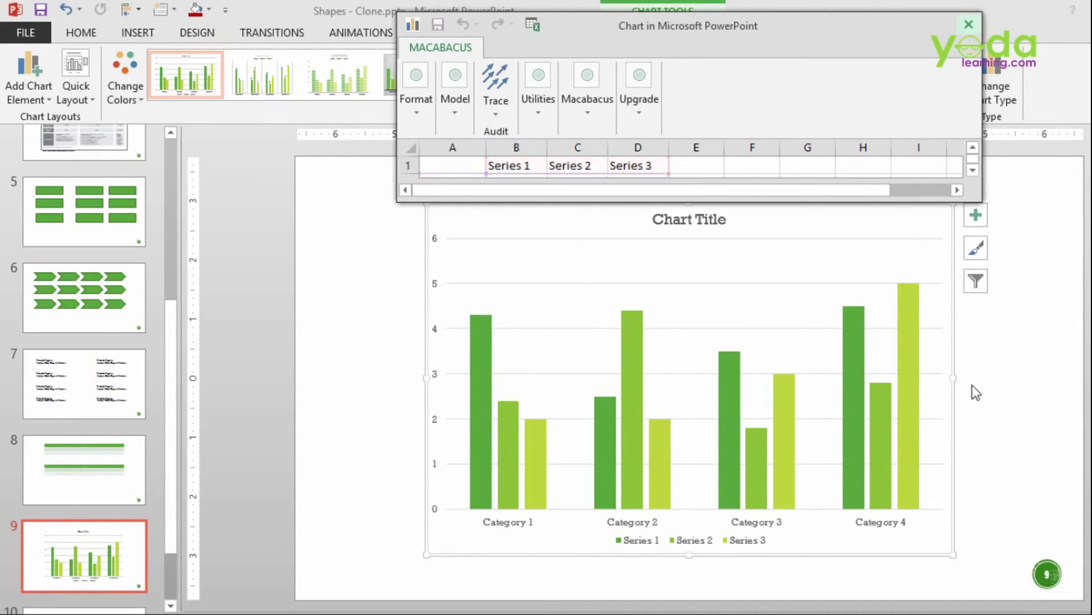
drag(952, 553, 648, 319)
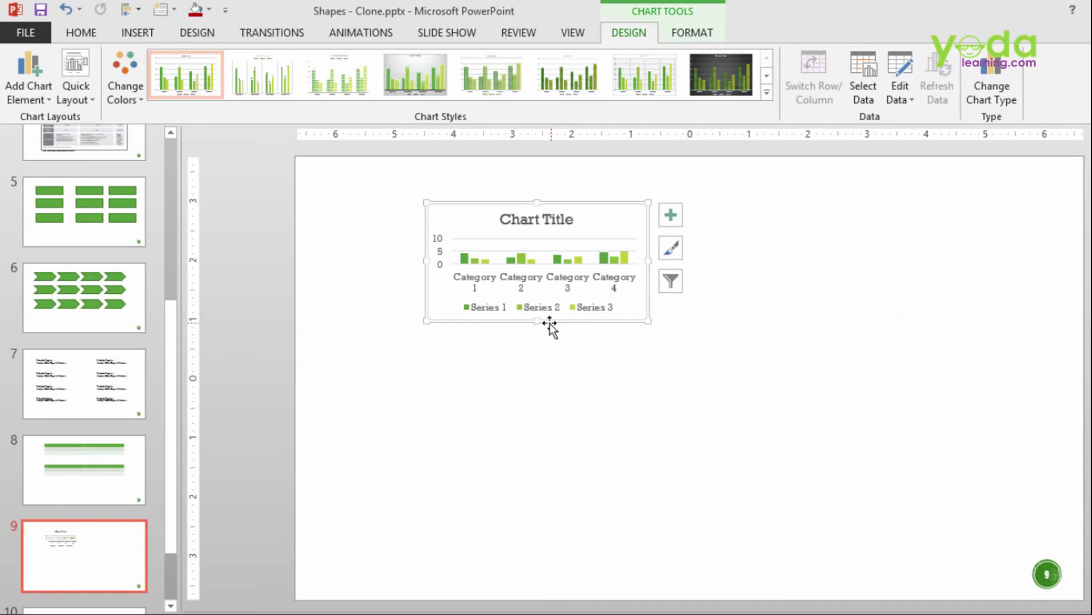
drag(537, 328, 537, 344)
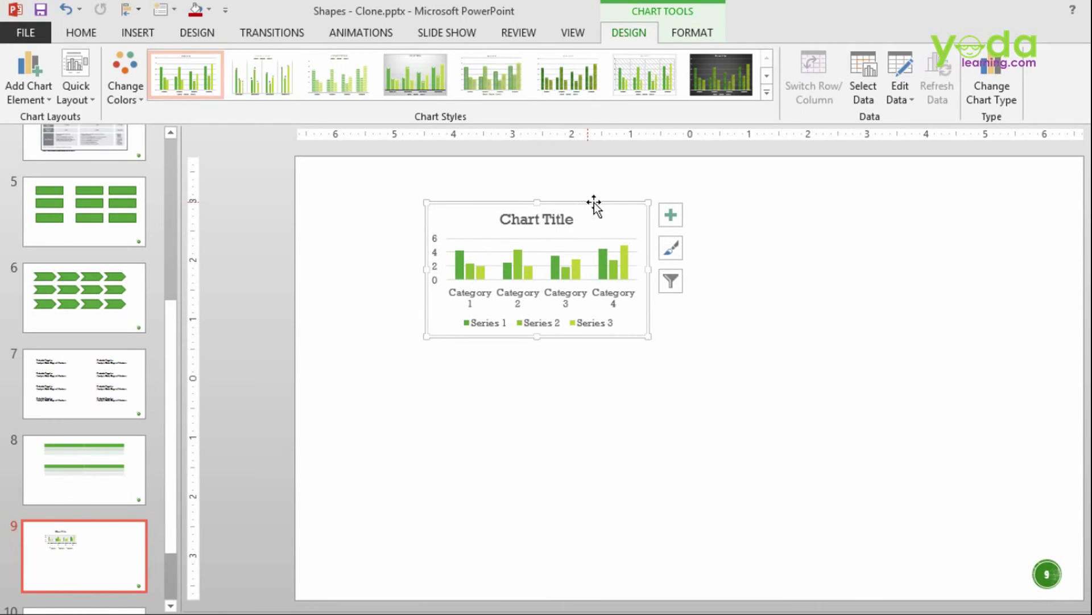
double_click(599, 202)
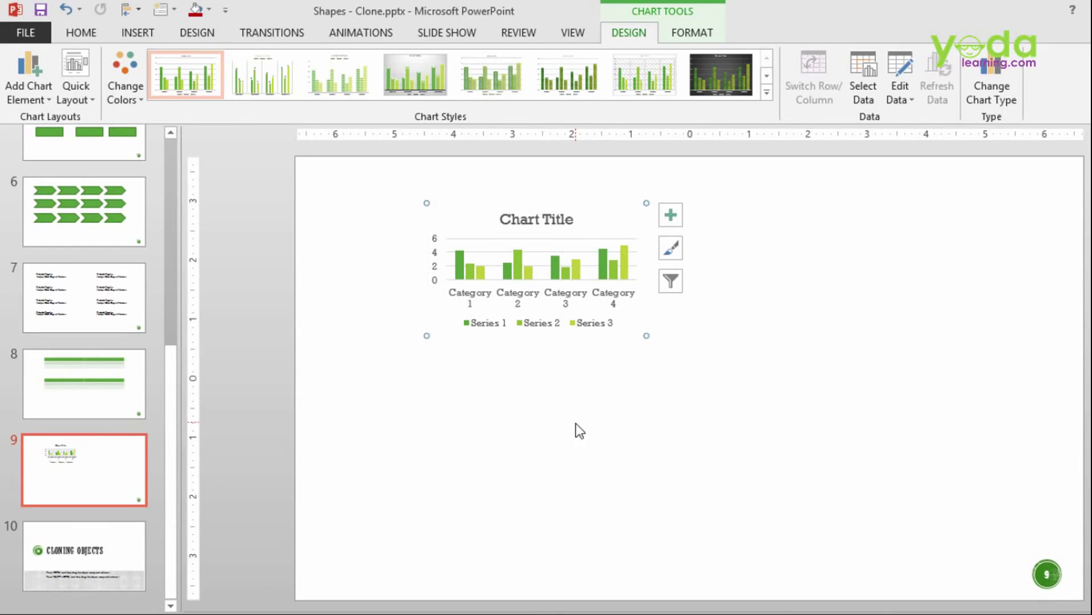
Step: Select the clustered column chart and Ctrl-drag a duplicate below the original
click(432, 342)
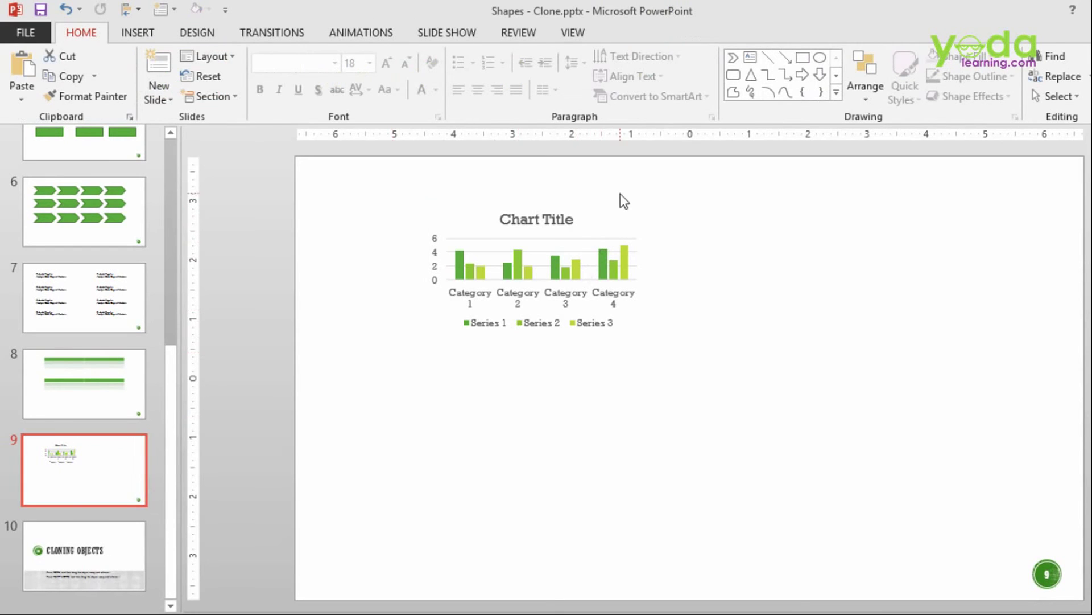
click(596, 206)
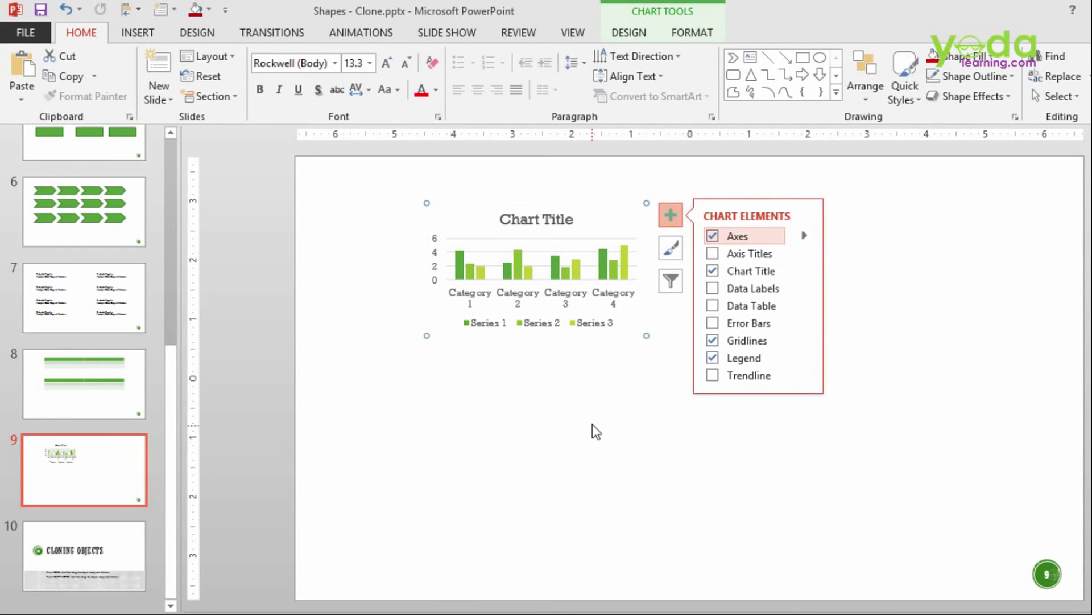
click(612, 394)
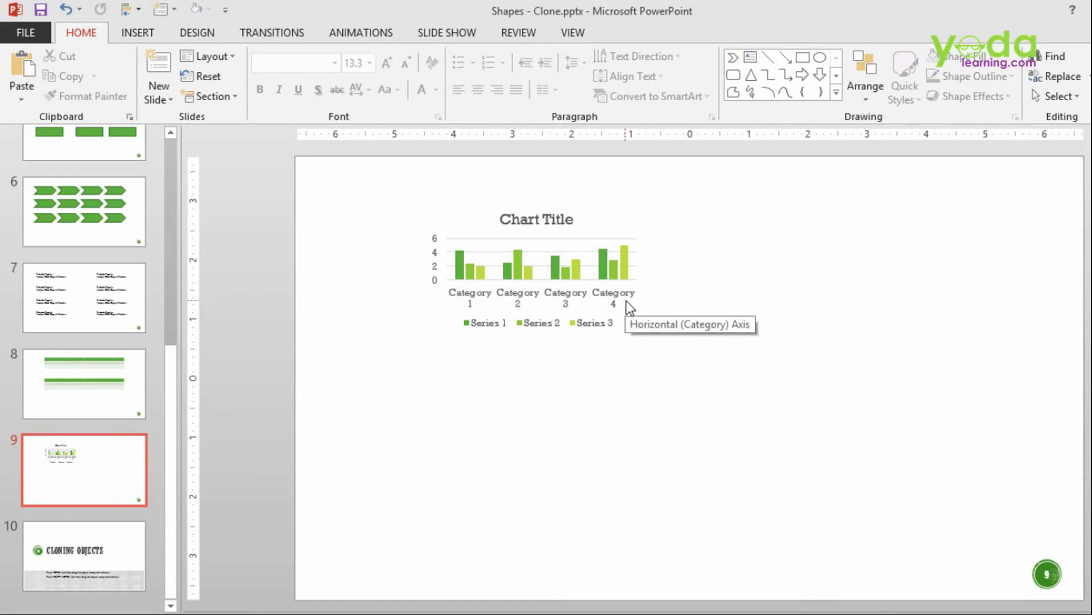
click(590, 215)
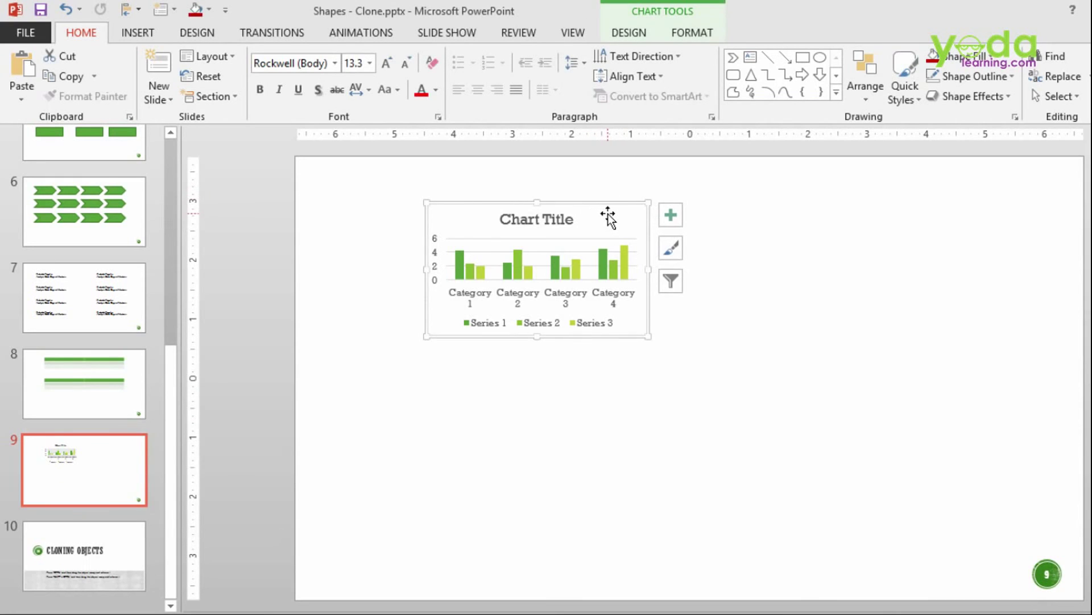
drag(617, 213, 634, 398)
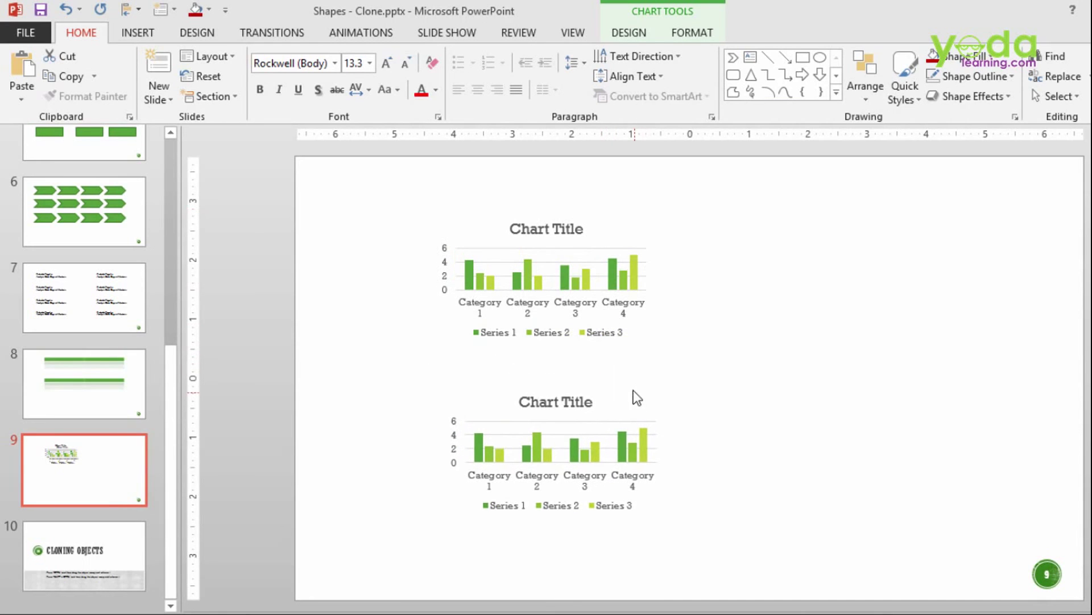